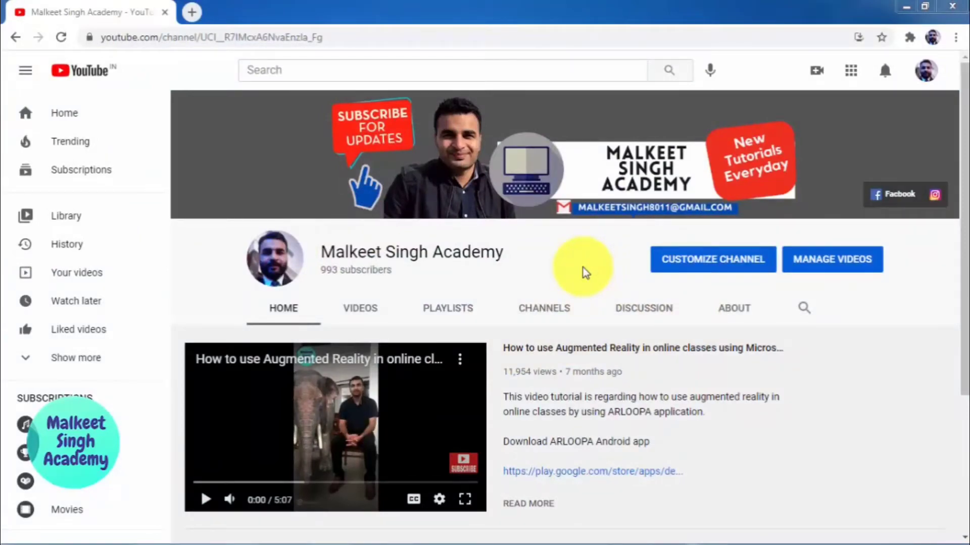
Open a new Chrome incognito window and go to admin.google.com.
{"action": "left_click", "coordinate": [955, 38]}
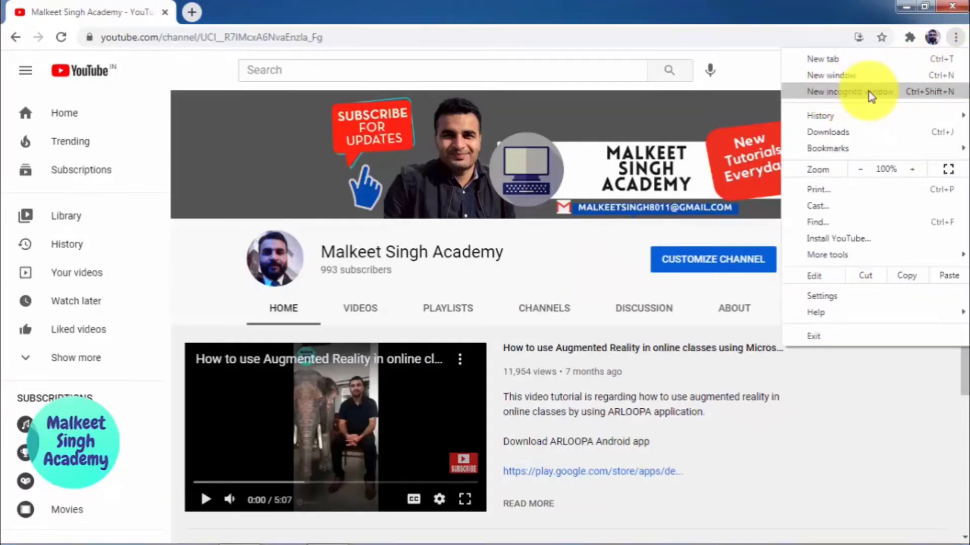
{"action": "left_click", "coordinate": [871, 94]}
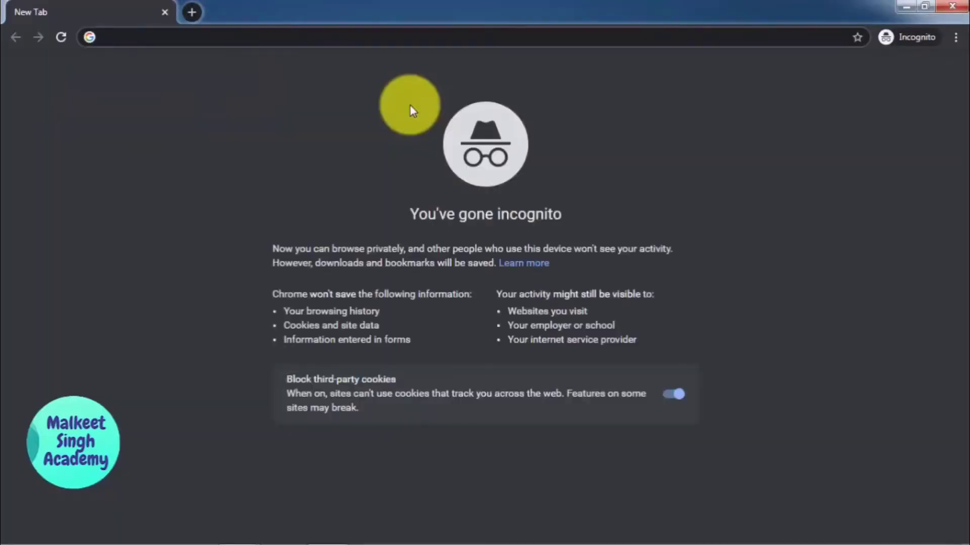
{"action": "type", "text": "ad"}
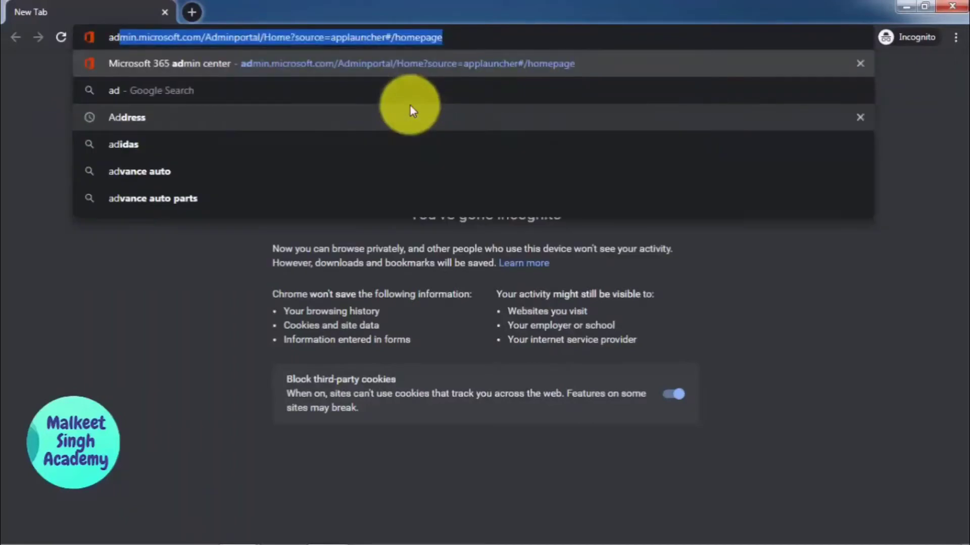
{"action": "type", "text": "min.goo"}
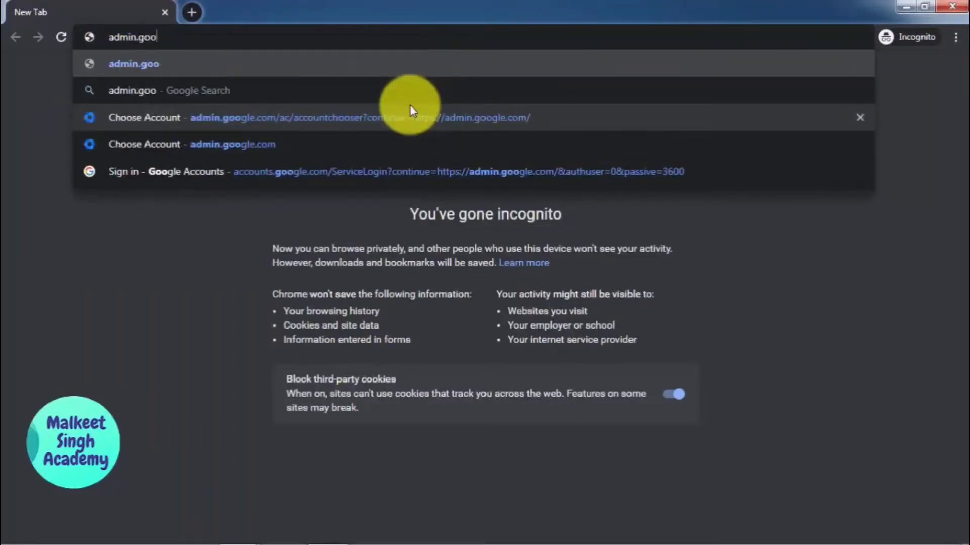
{"action": "left_click", "coordinate": [259, 139]}
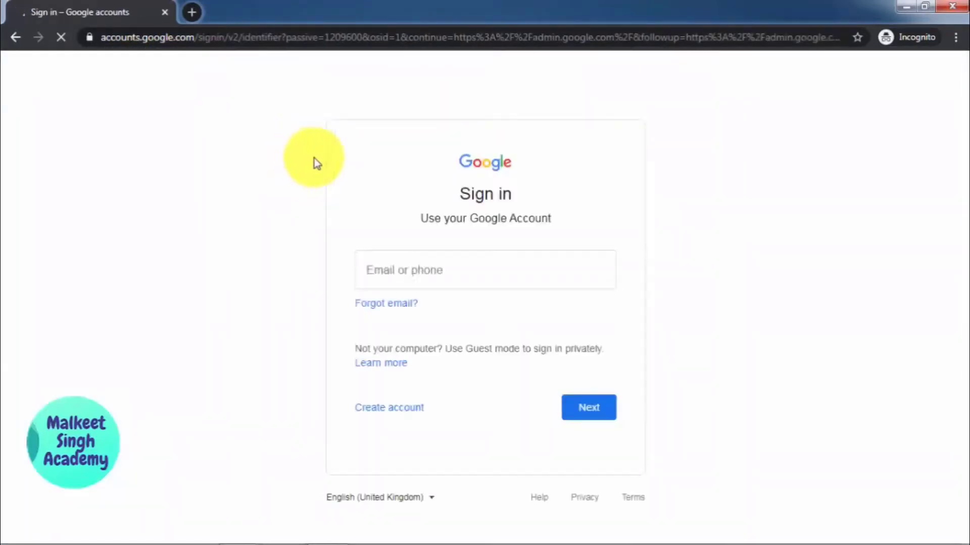
Sign in with the administrator account's email address and password.
{"action": "left_click", "coordinate": [455, 294]}
{"action": "type", "text": "m"}
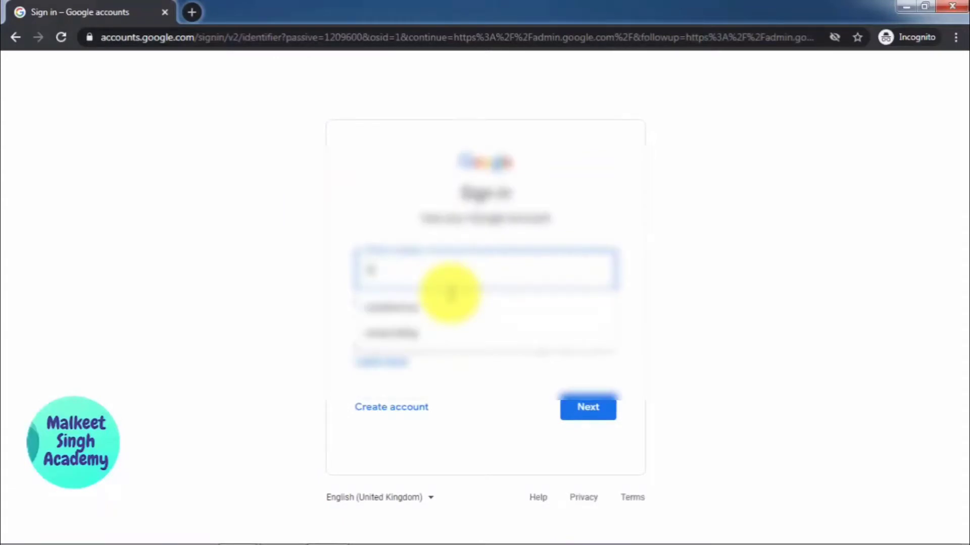
{"action": "type", "text": "e"}
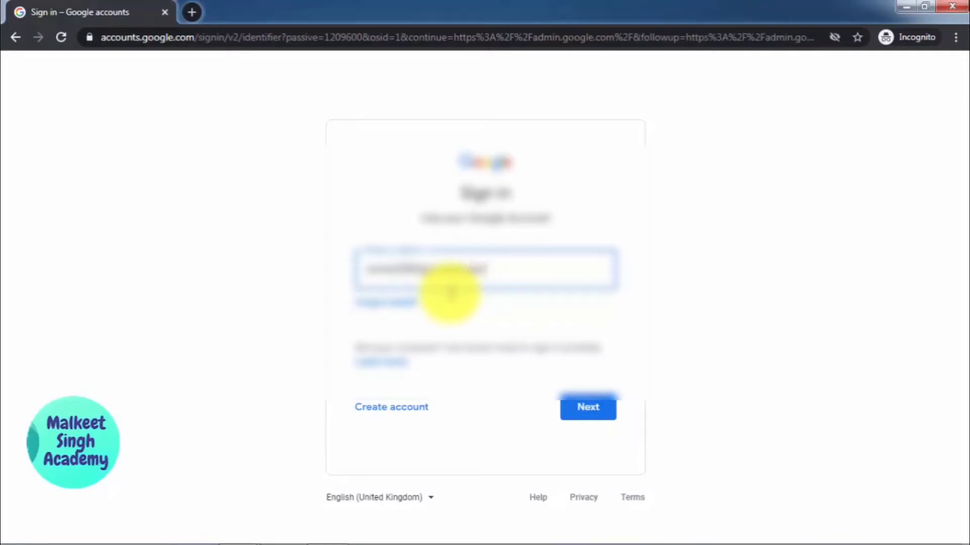
{"action": "key", "text": "Return"}
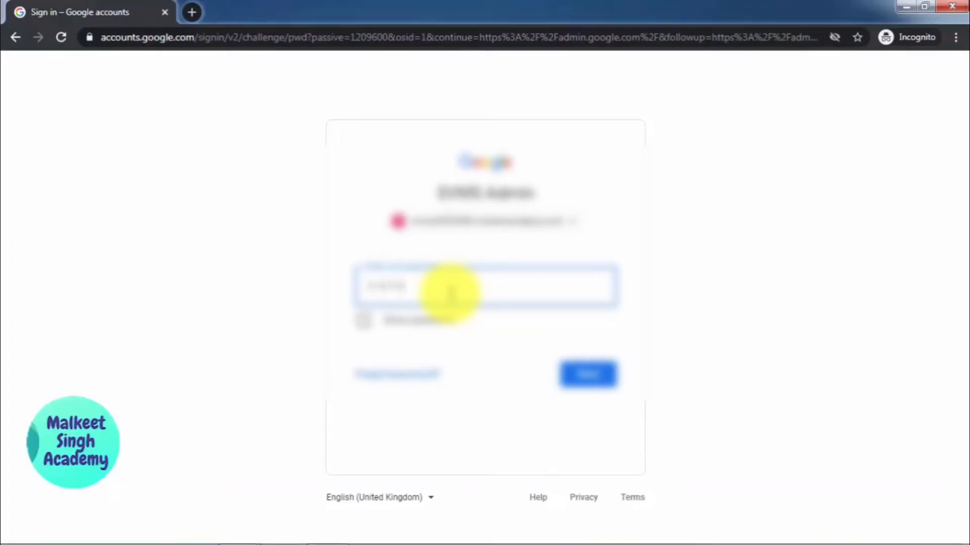
{"action": "key", "text": "Return"}
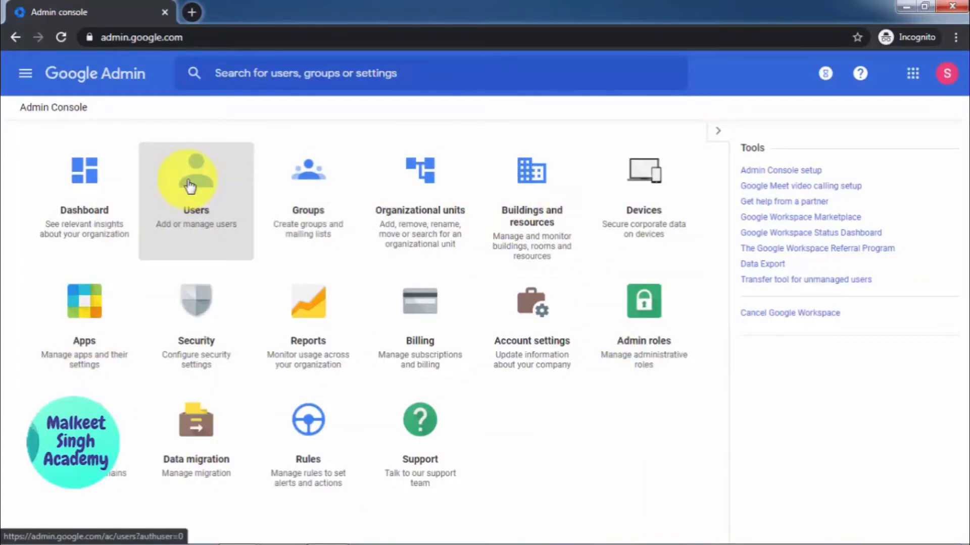
Open Users and filter the list to the Demo Staff organizational unit.
{"action": "left_click", "coordinate": [203, 184]}
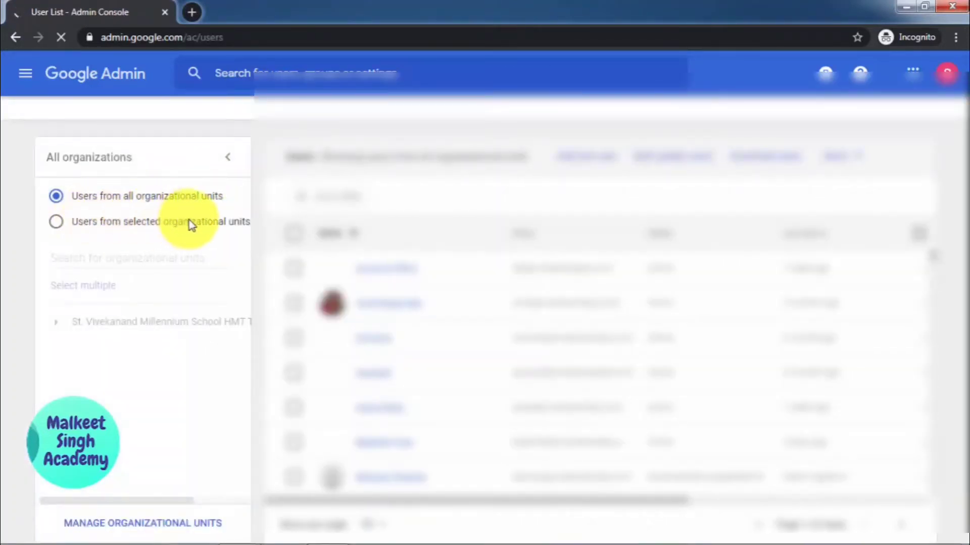
{"action": "left_click", "coordinate": [61, 221]}
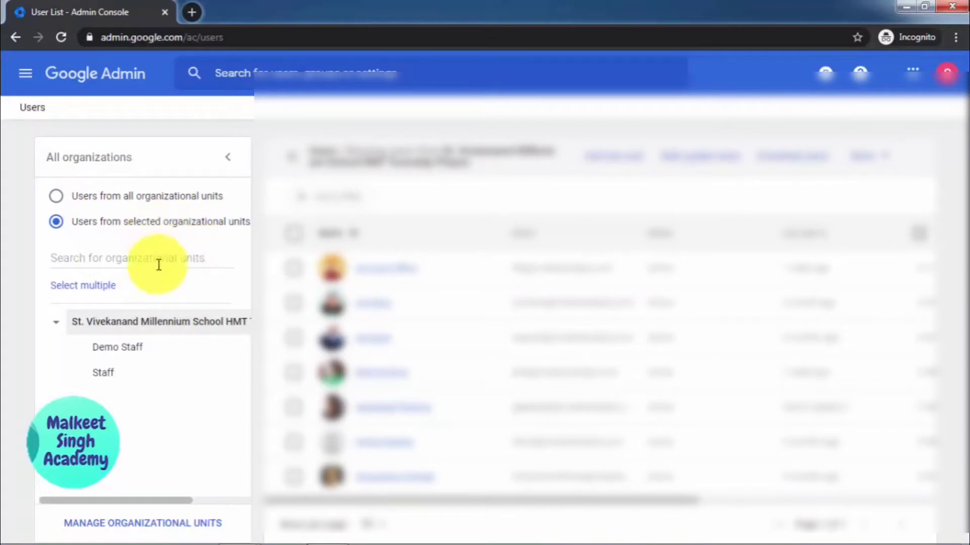
{"action": "left_click", "coordinate": [126, 354]}
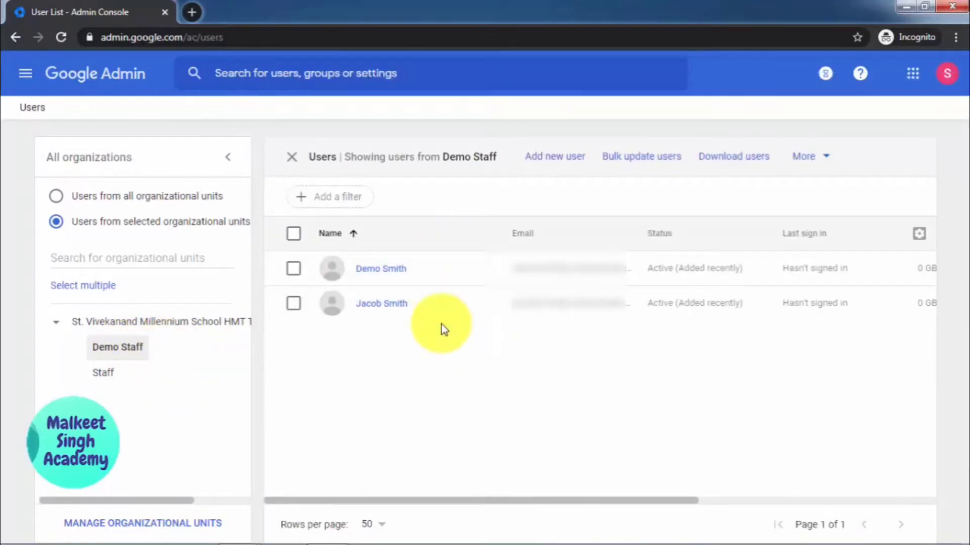
{"action": "mouse_move", "coordinate": [447, 305]}
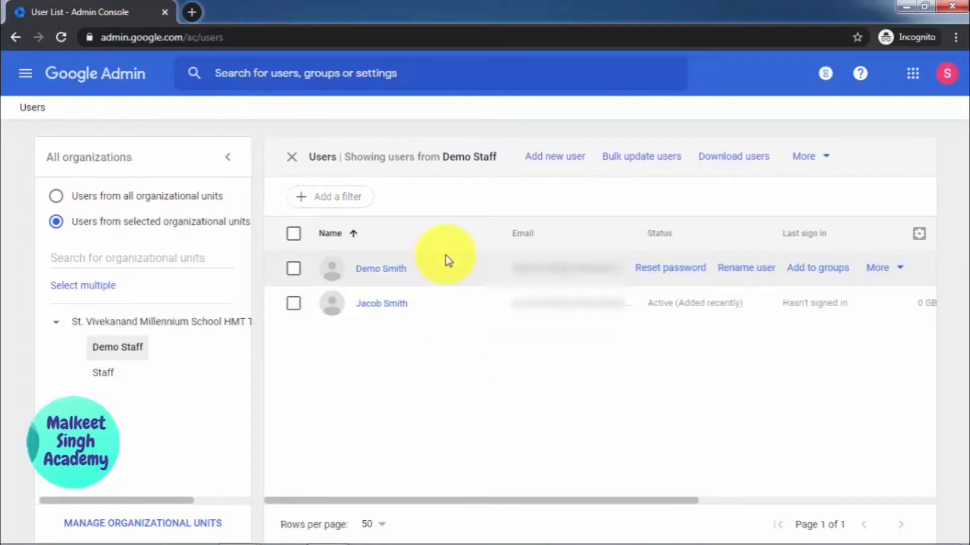
{"action": "mouse_move", "coordinate": [440, 280]}
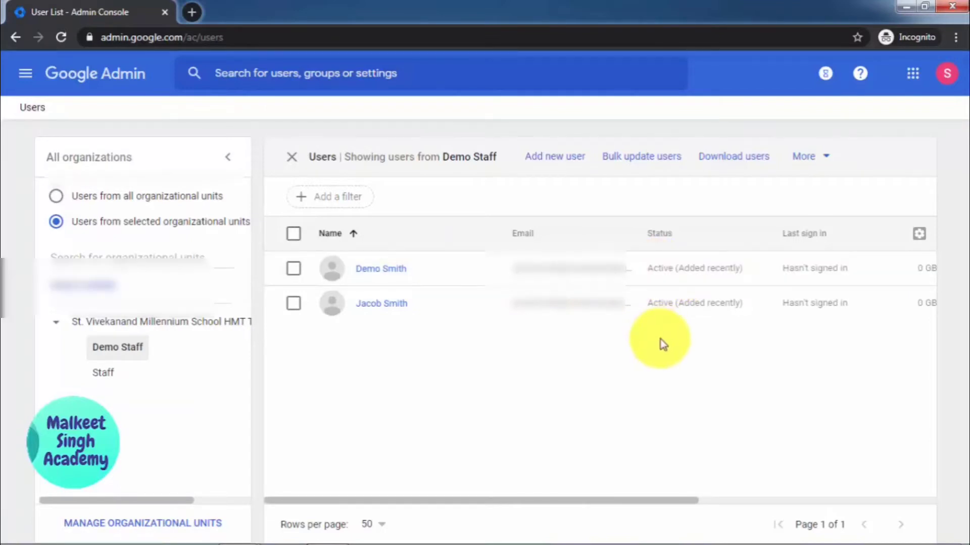
{"action": "left_click", "coordinate": [391, 273]}
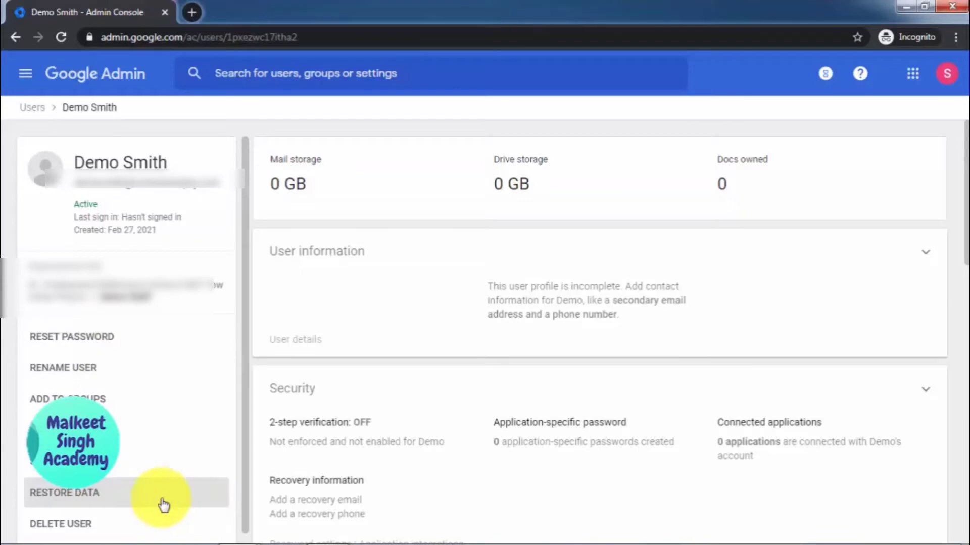
{"action": "left_click", "coordinate": [32, 113]}
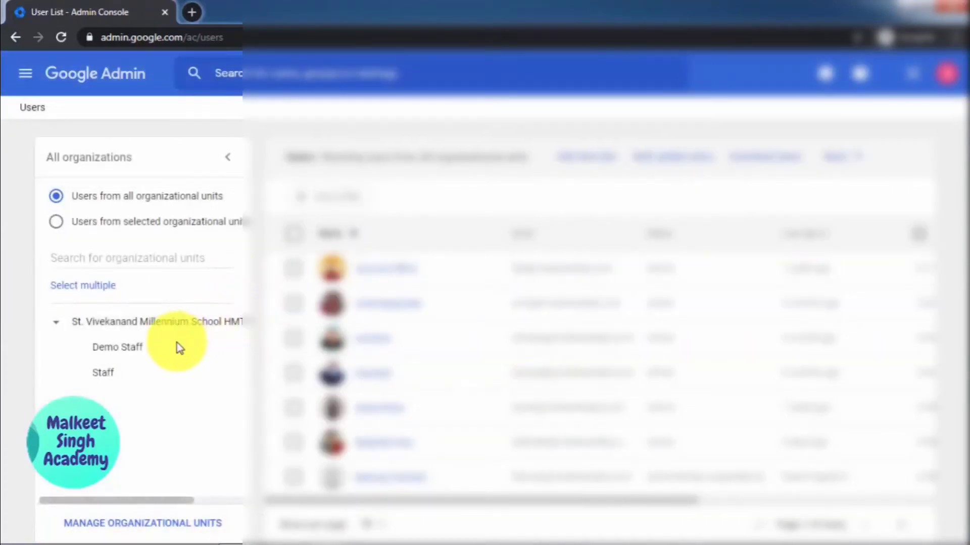
{"action": "left_click", "coordinate": [123, 347]}
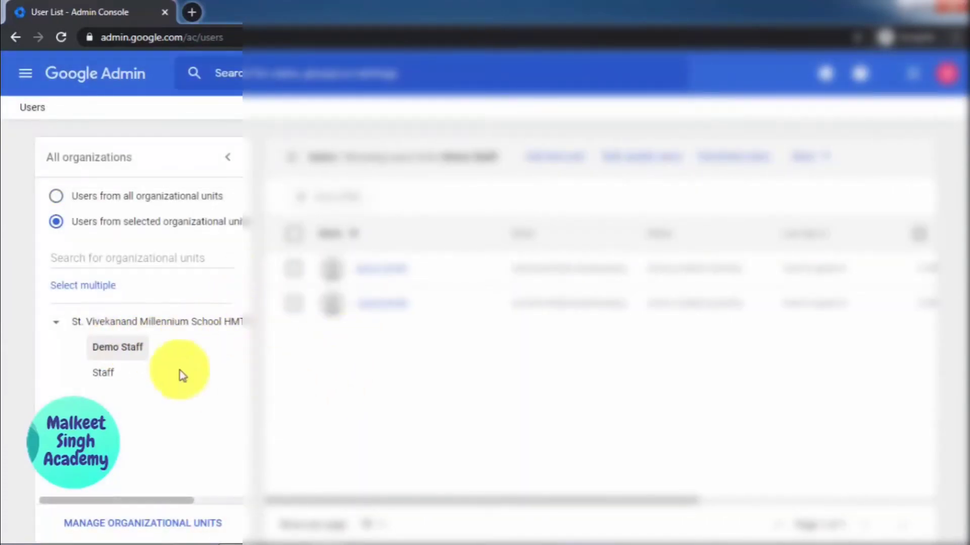
{"action": "mouse_move", "coordinate": [426, 264]}
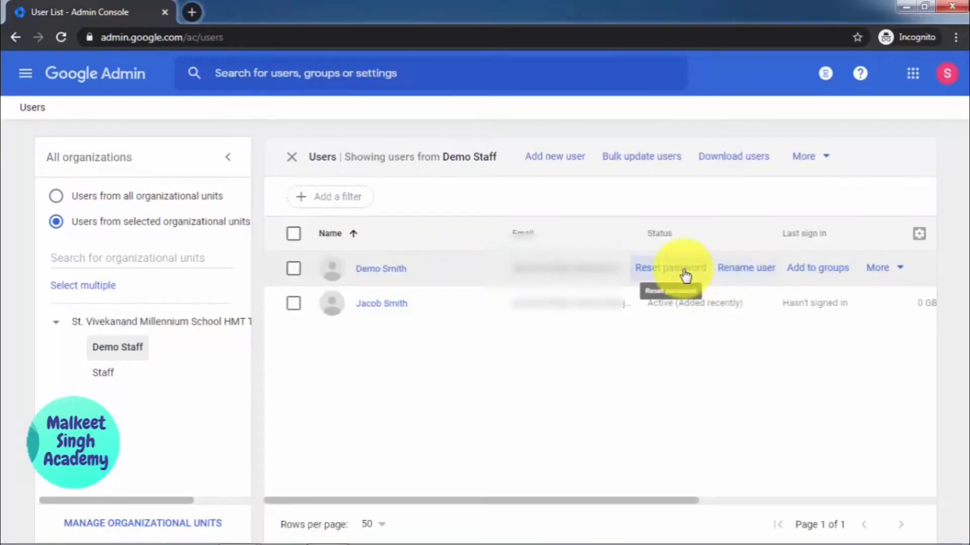
Reset the first Demo Staff user's password to an automatically generated one and view it.
{"action": "left_click", "coordinate": [685, 275]}
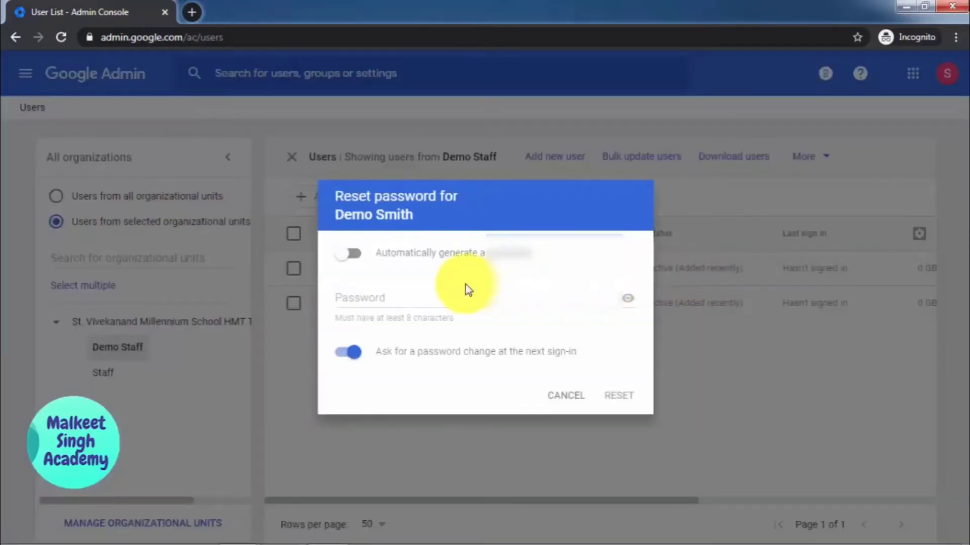
{"action": "left_click", "coordinate": [399, 299]}
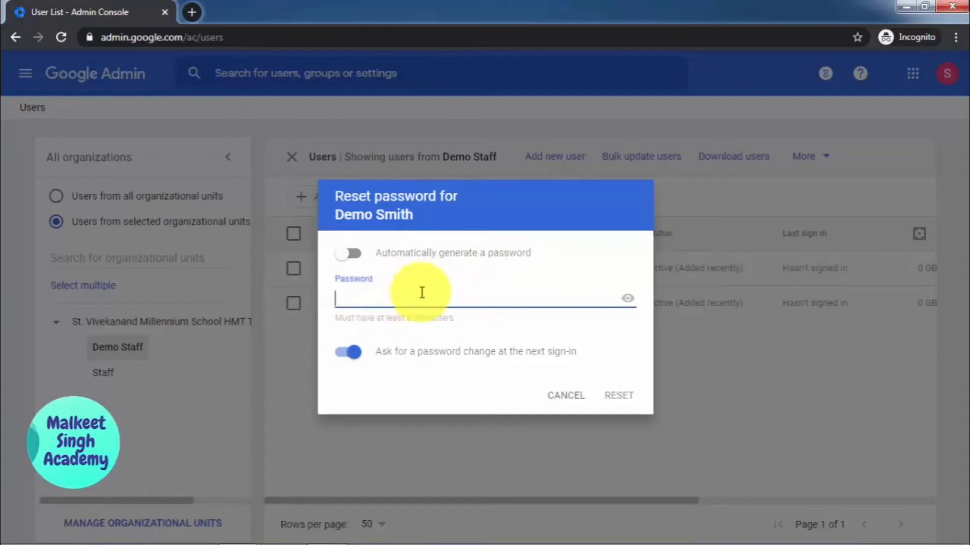
{"action": "left_click", "coordinate": [353, 254]}
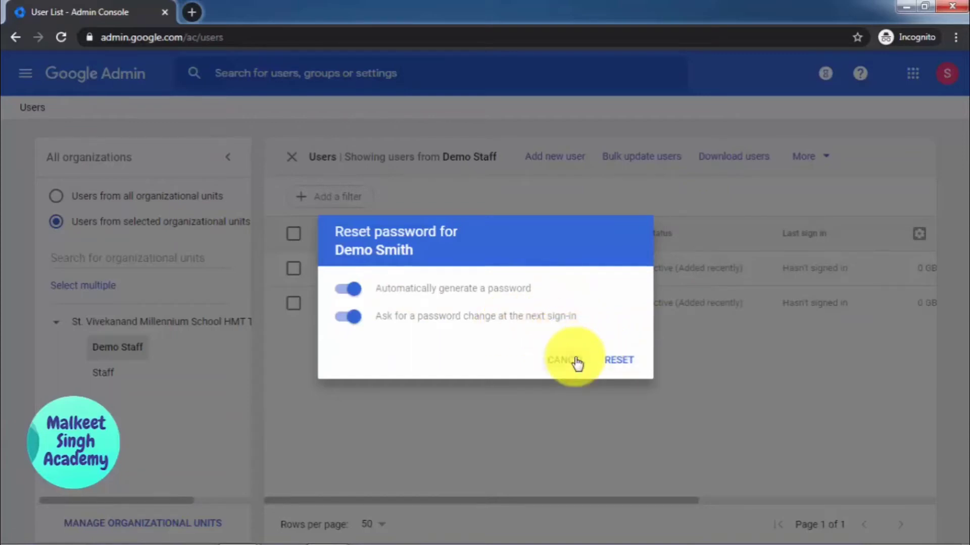
{"action": "left_click", "coordinate": [613, 362]}
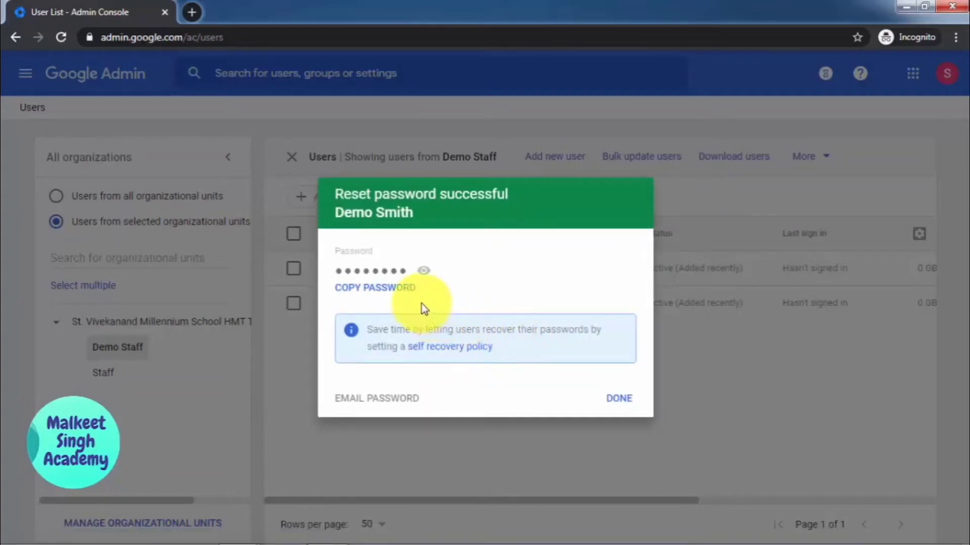
{"action": "left_click", "coordinate": [423, 273]}
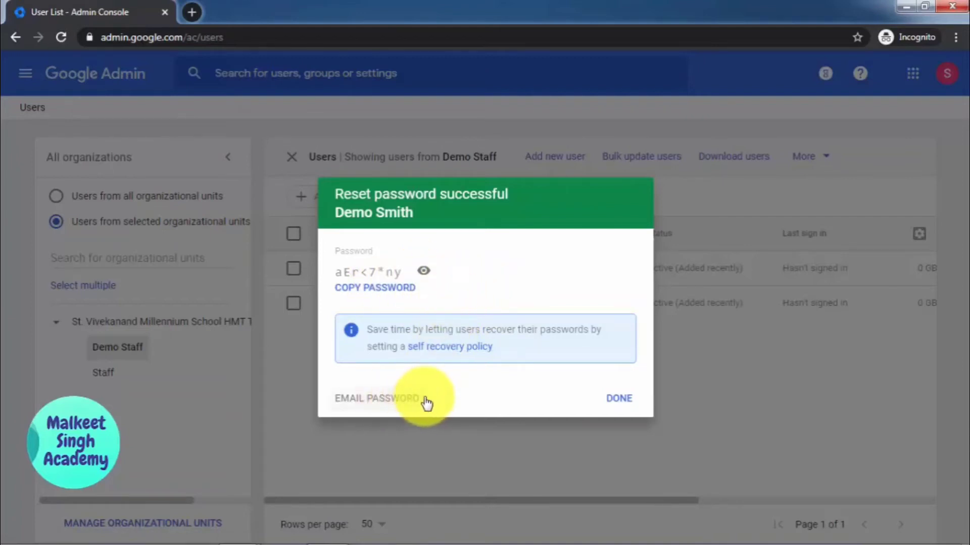
{"action": "left_click", "coordinate": [617, 400]}
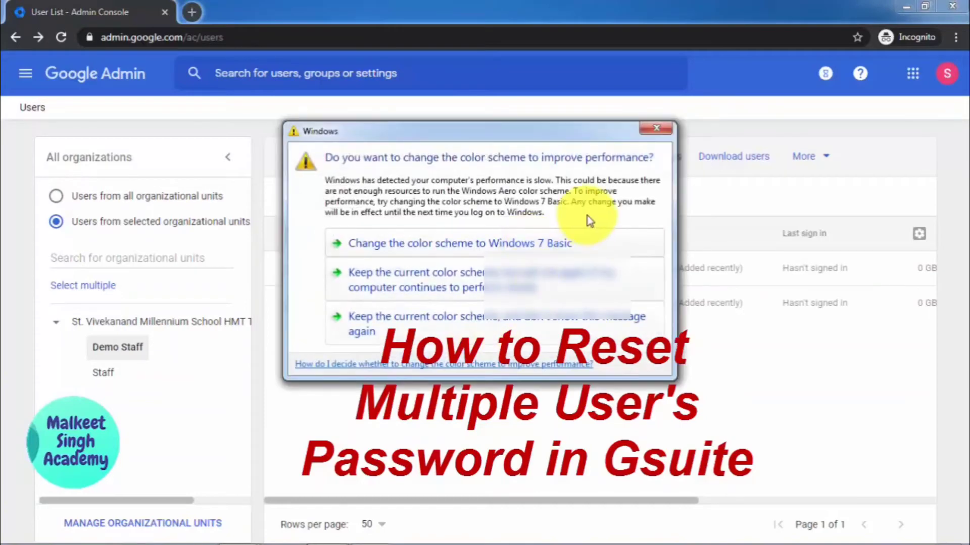
Keep the current Windows colour scheme, then open and cancel the Bulk update users dialog.
{"action": "left_click", "coordinate": [466, 284]}
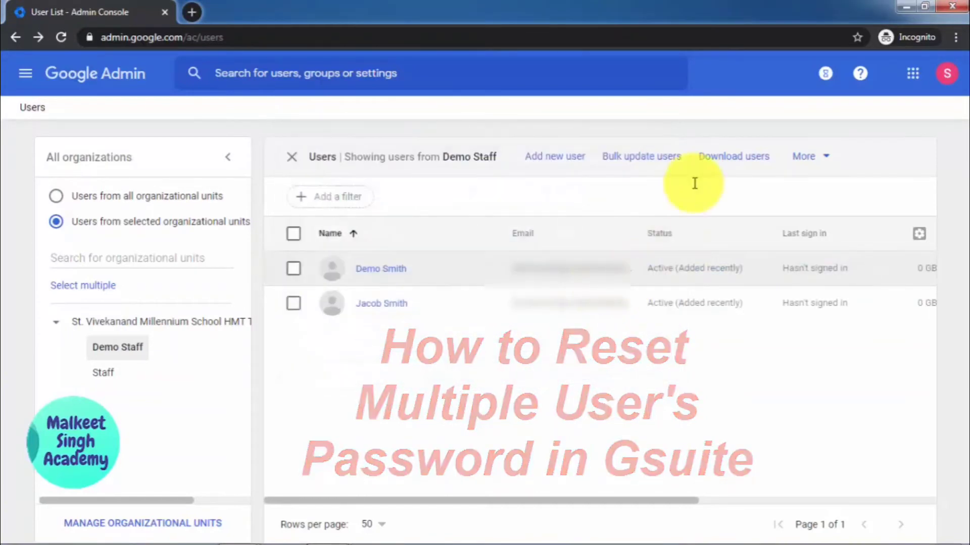
{"action": "left_click", "coordinate": [649, 163]}
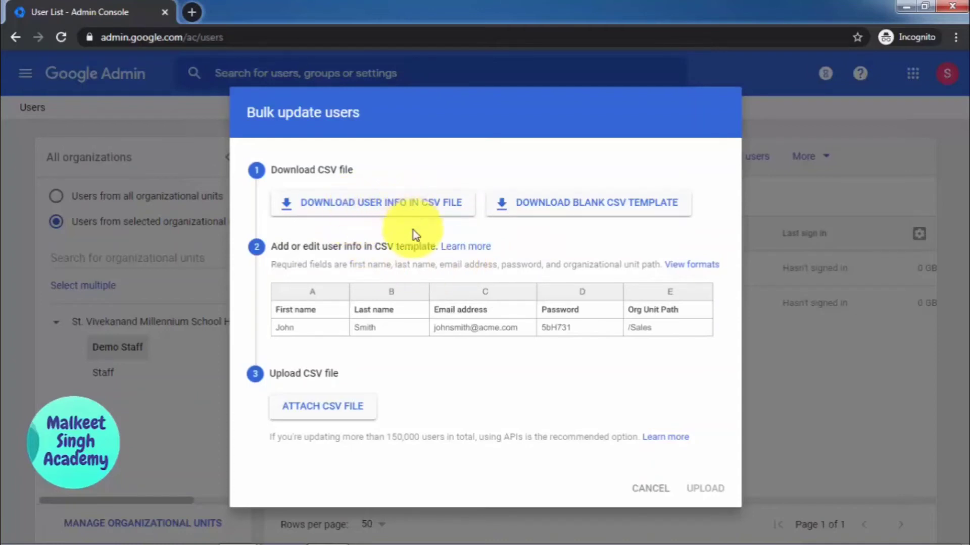
{"action": "left_click", "coordinate": [646, 491]}
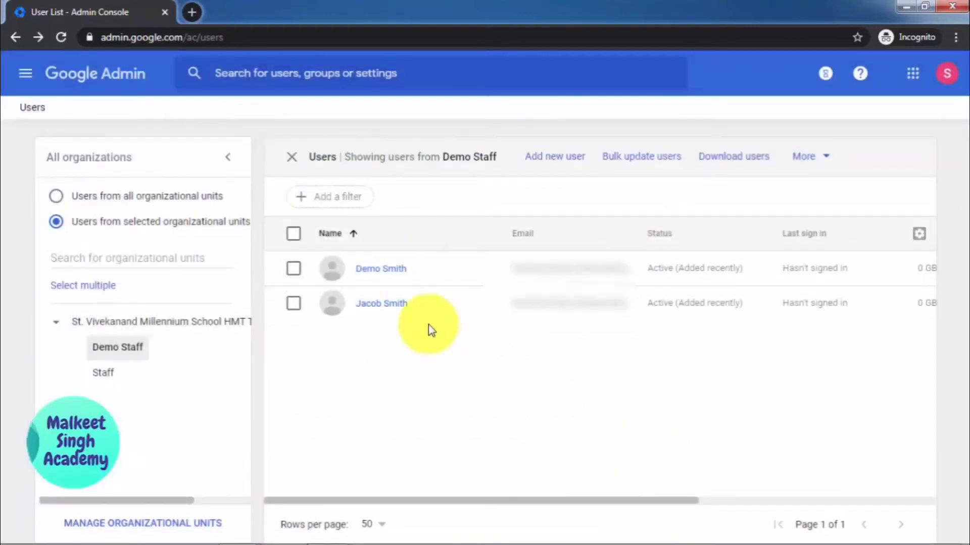
{"action": "mouse_move", "coordinate": [457, 280]}
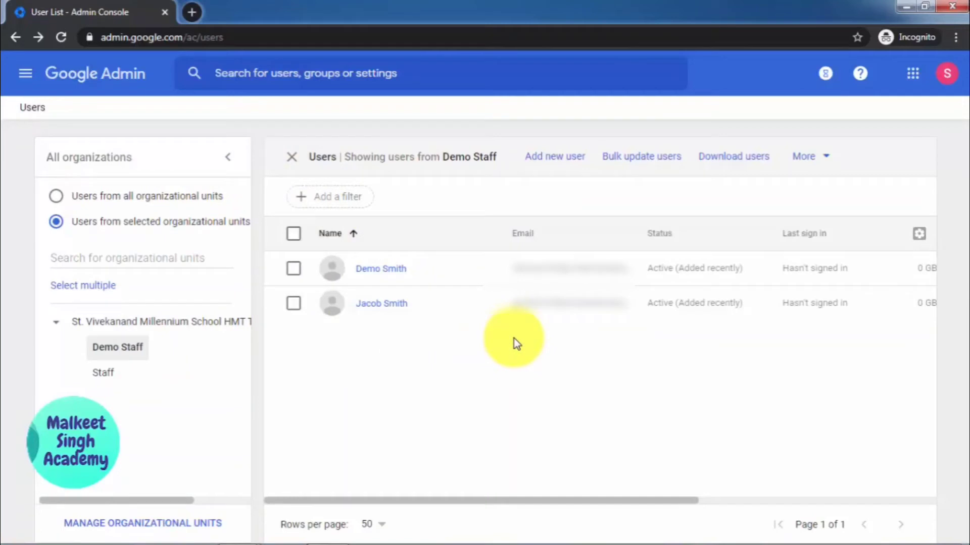
Open and cancel Bulk update users again, then Alt+Tab over to the Windows desktop.
{"action": "left_click", "coordinate": [637, 158]}
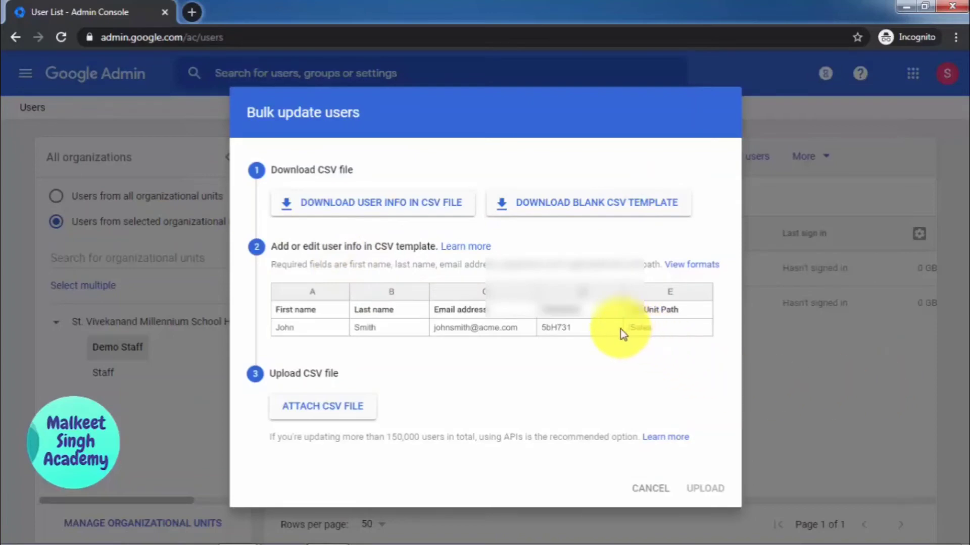
{"action": "left_click", "coordinate": [642, 491]}
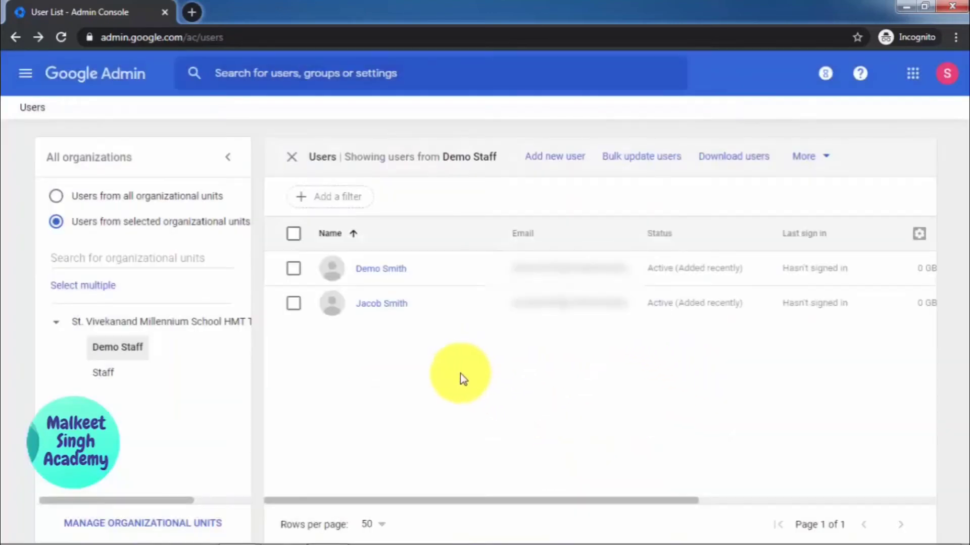
{"action": "key", "text": "alt+Tab"}
{"action": "key", "text": "Tab"}
{"action": "key", "text": "Tab"}
{"action": "key", "text": "Tab"}
{"action": "key", "text": "Tab"}
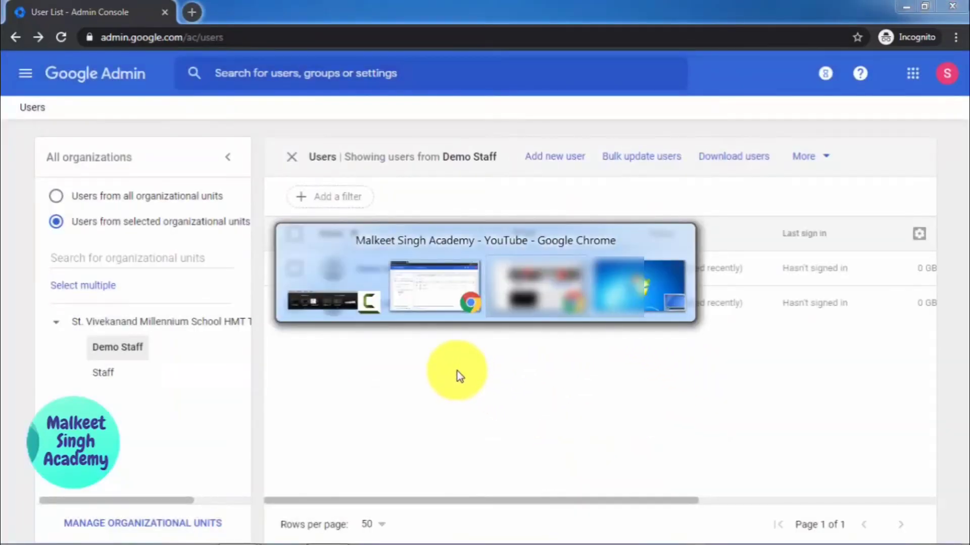
{"action": "key", "text": "Tab"}
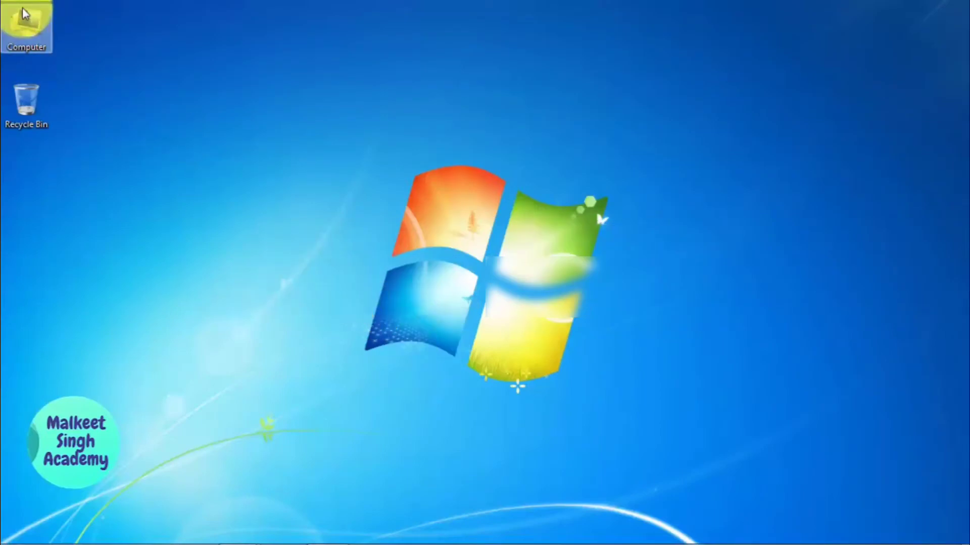
Browse from Computer to the Downloads folder and open users.csv in Excel.
{"action": "double_click", "coordinate": [24, 14]}
{"action": "left_click", "coordinate": [50, 91]}
{"action": "left_click", "coordinate": [58, 106]}
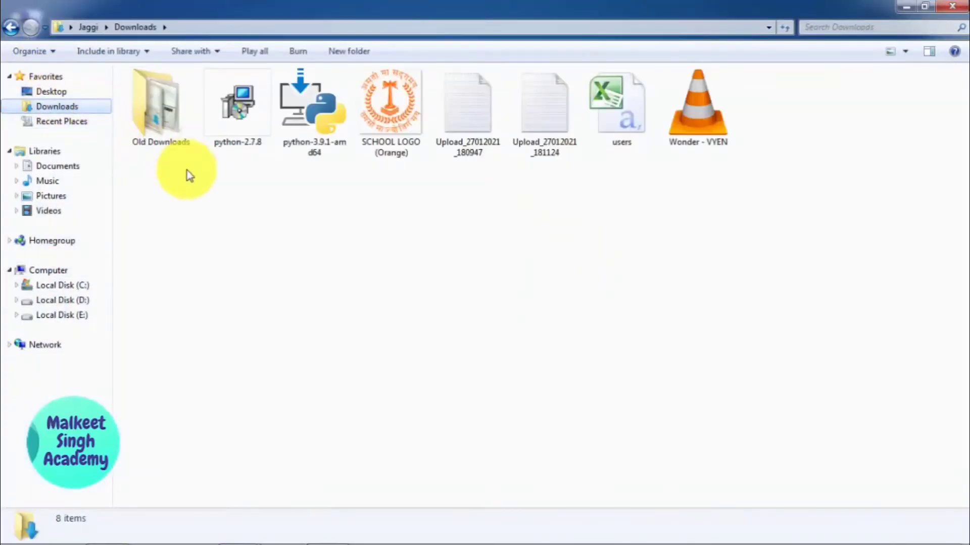
{"action": "left_click", "coordinate": [614, 102]}
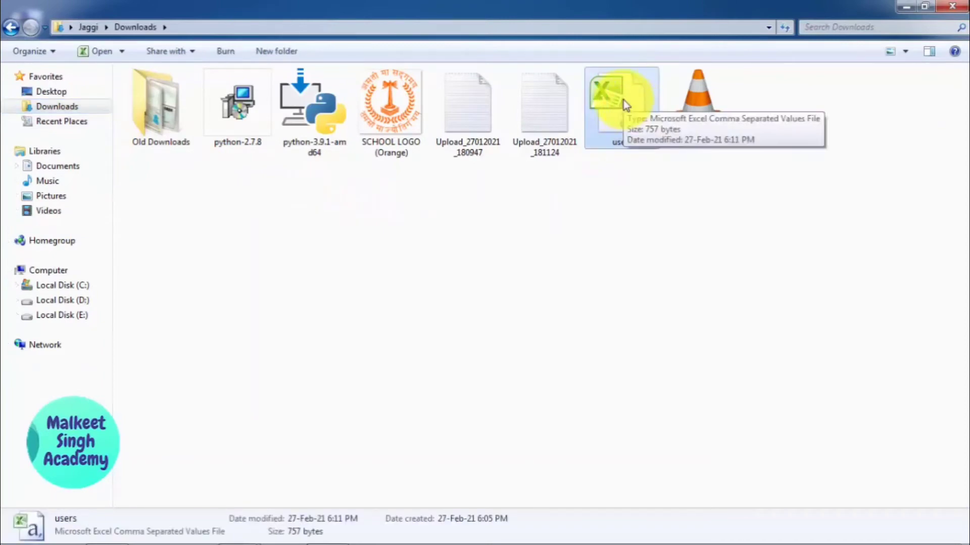
{"action": "double_click", "coordinate": [623, 100]}
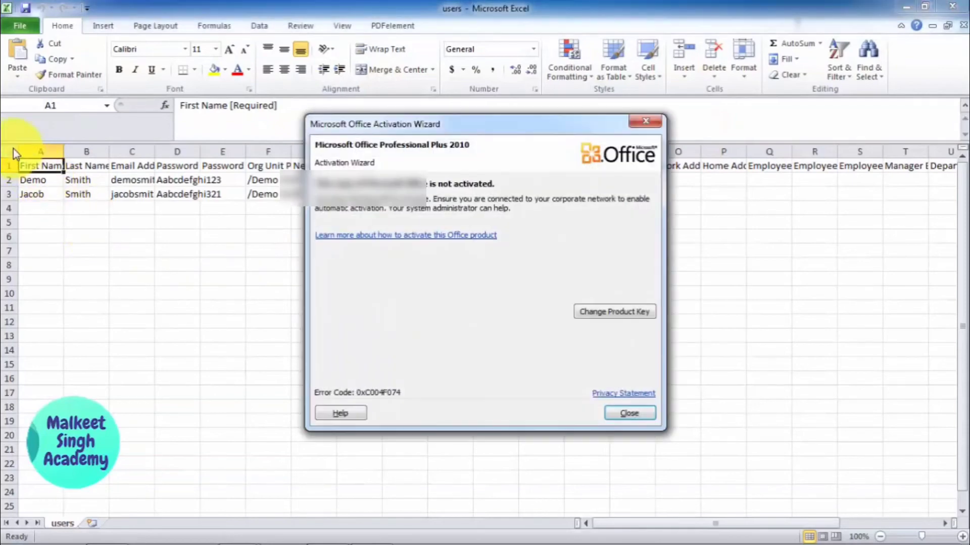
Dismiss the Office activation notice and AutoFit all worksheet columns.
{"action": "left_click", "coordinate": [626, 412]}
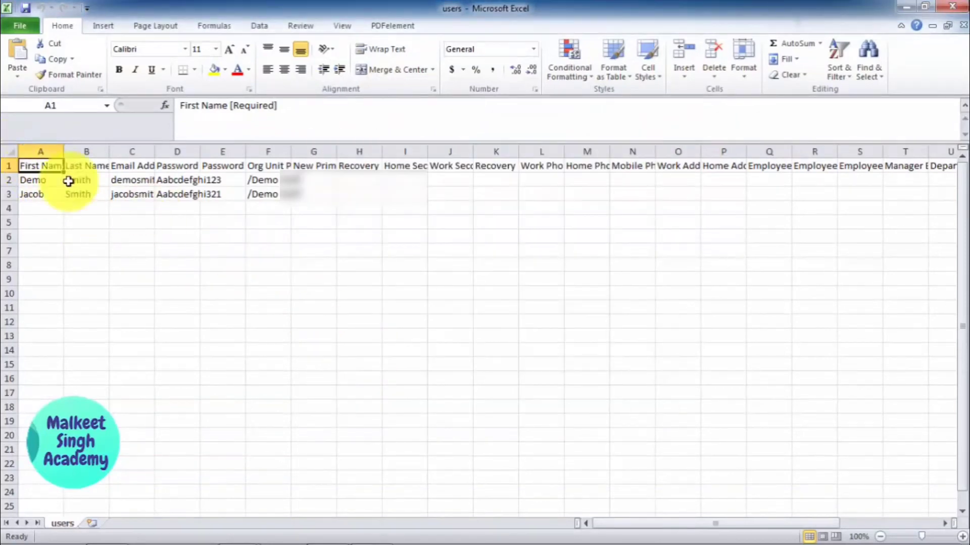
{"action": "left_click", "coordinate": [11, 151]}
{"action": "double_click", "coordinate": [67, 151]}
{"action": "left_click", "coordinate": [69, 151]}
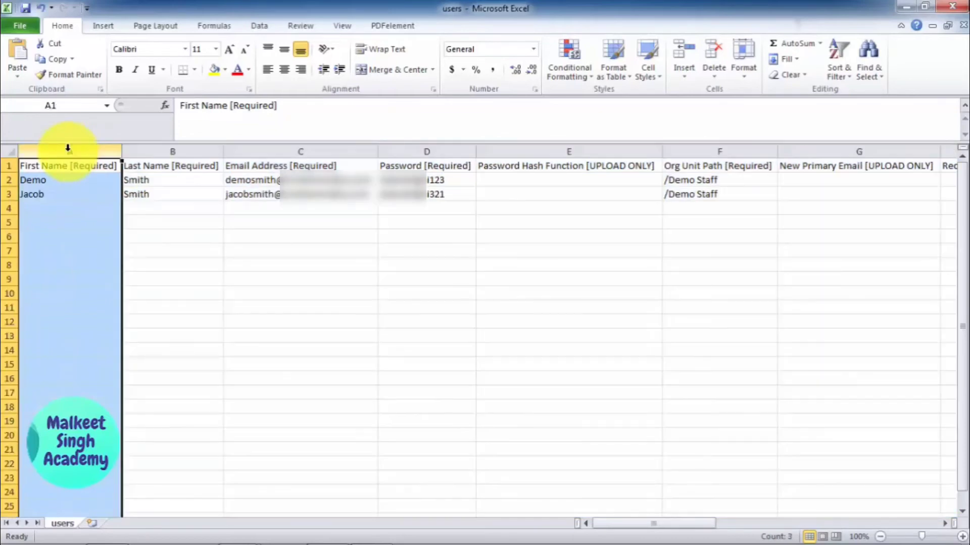
{"action": "left_click", "coordinate": [188, 238]}
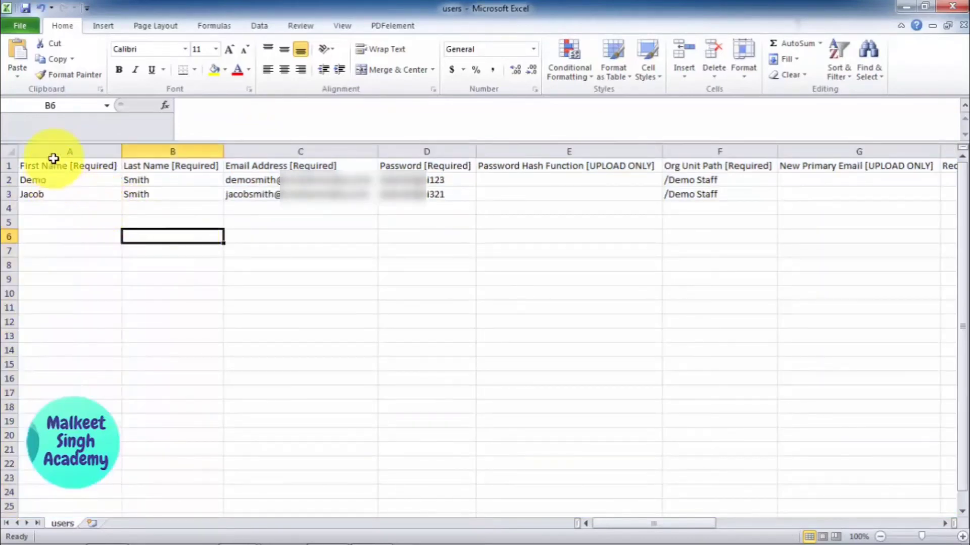
Inspect columns A through D and select the first user's password in D2.
{"action": "left_click", "coordinate": [63, 150]}
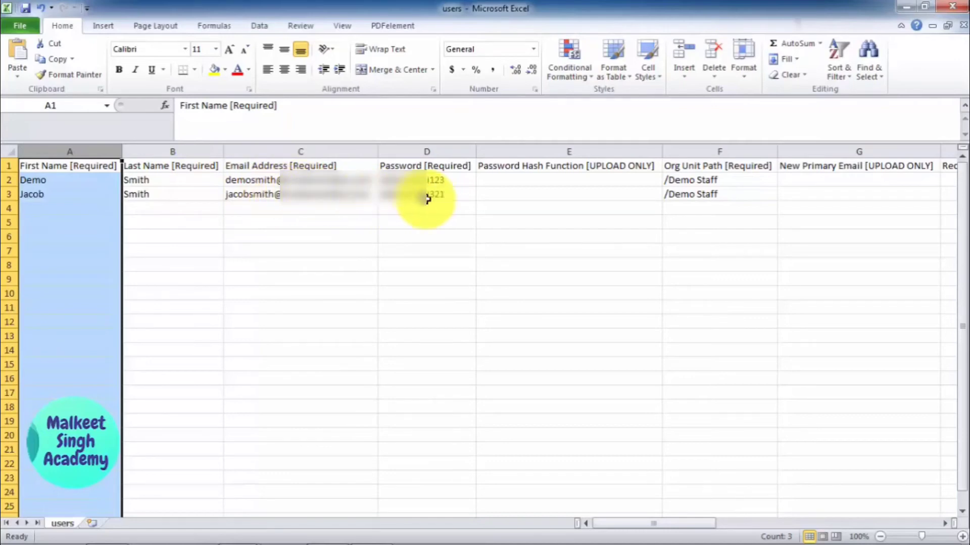
{"action": "left_click", "coordinate": [454, 222]}
{"action": "left_click", "coordinate": [62, 147]}
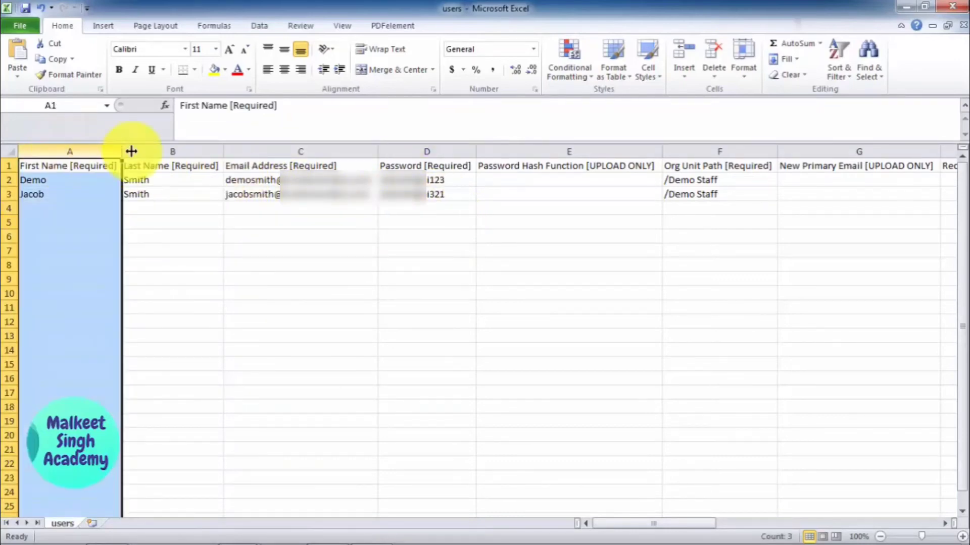
{"action": "left_click", "coordinate": [177, 151]}
{"action": "left_click", "coordinate": [278, 152]}
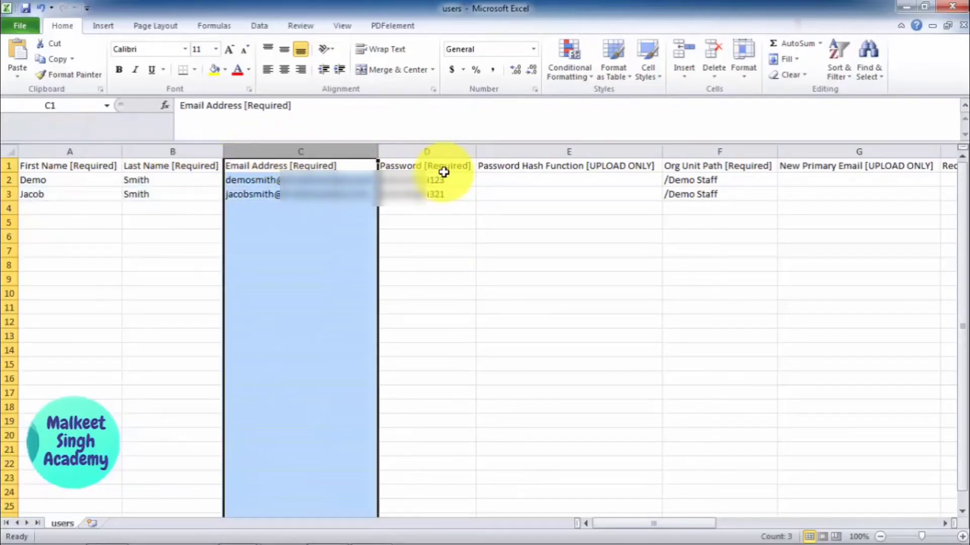
{"action": "left_click", "coordinate": [461, 152]}
{"action": "left_click", "coordinate": [457, 181]}
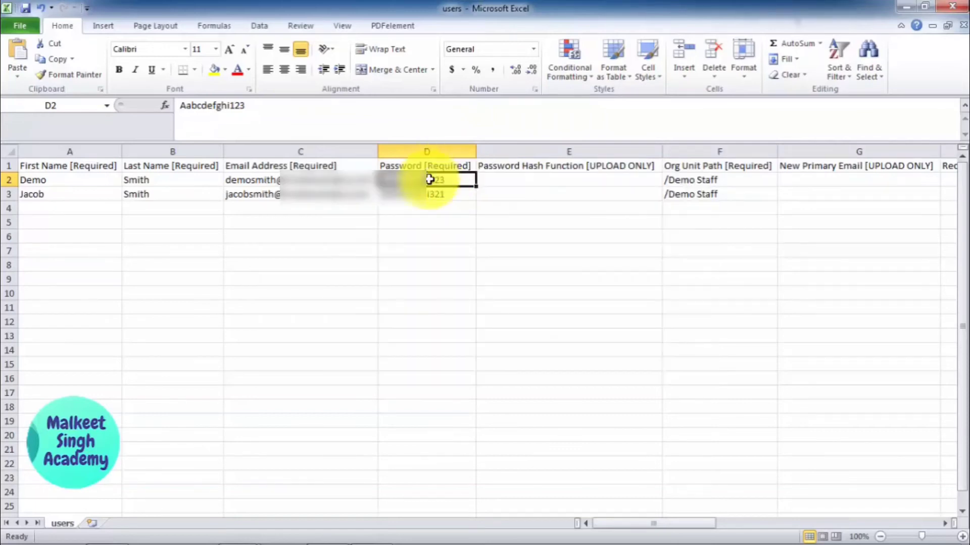
Edit the first user's password in D2 via the formula bar and commit it.
{"action": "left_click", "coordinate": [487, 221]}
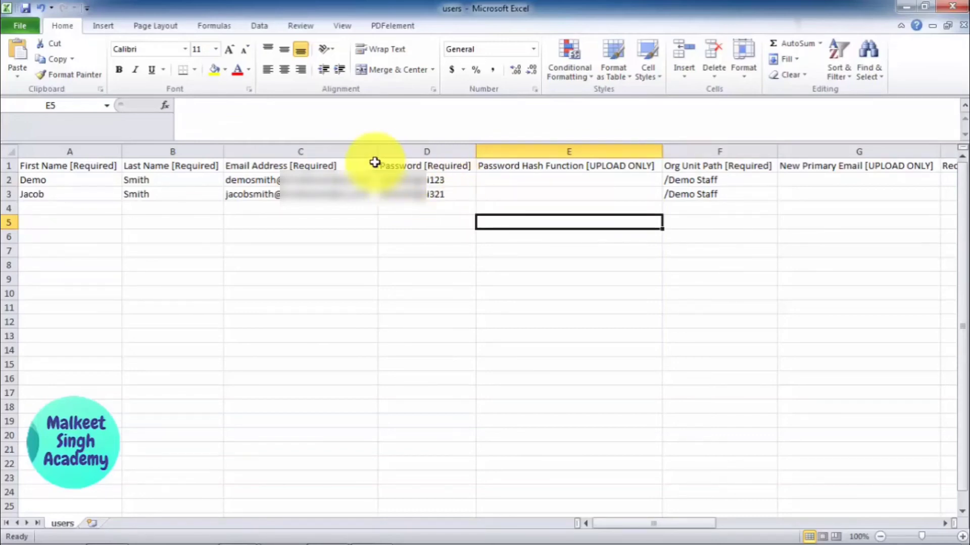
{"action": "left_click", "coordinate": [443, 183]}
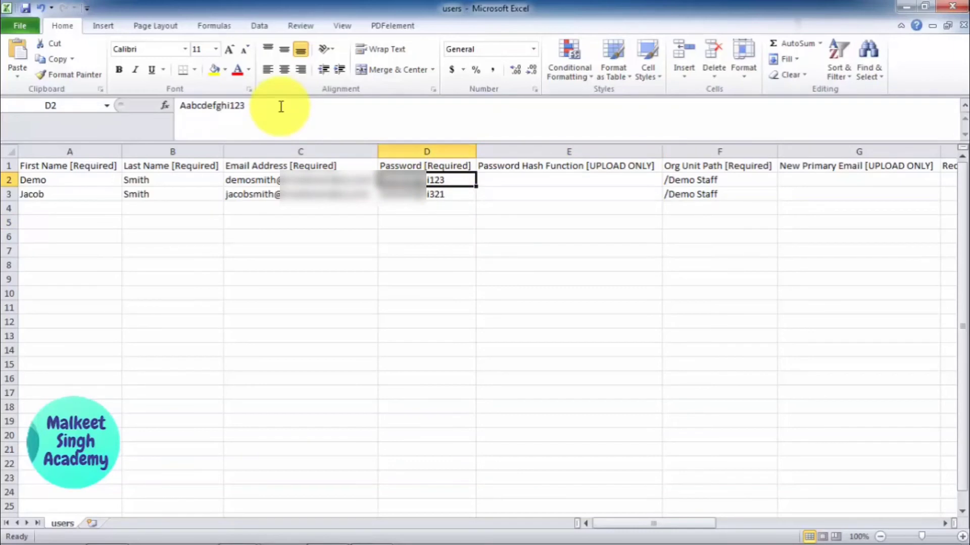
{"action": "left_click", "coordinate": [283, 107]}
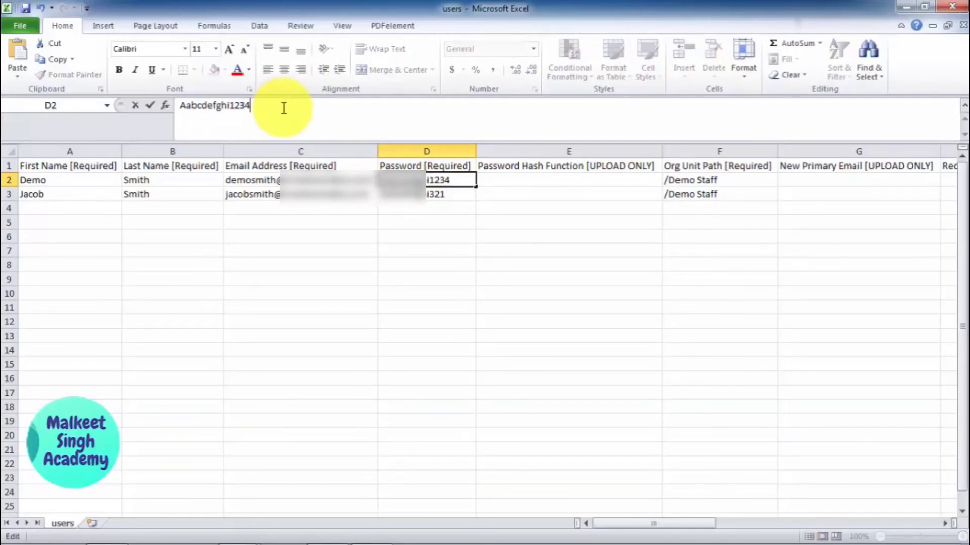
{"action": "left_click", "coordinate": [465, 207]}
{"action": "left_click", "coordinate": [442, 192]}
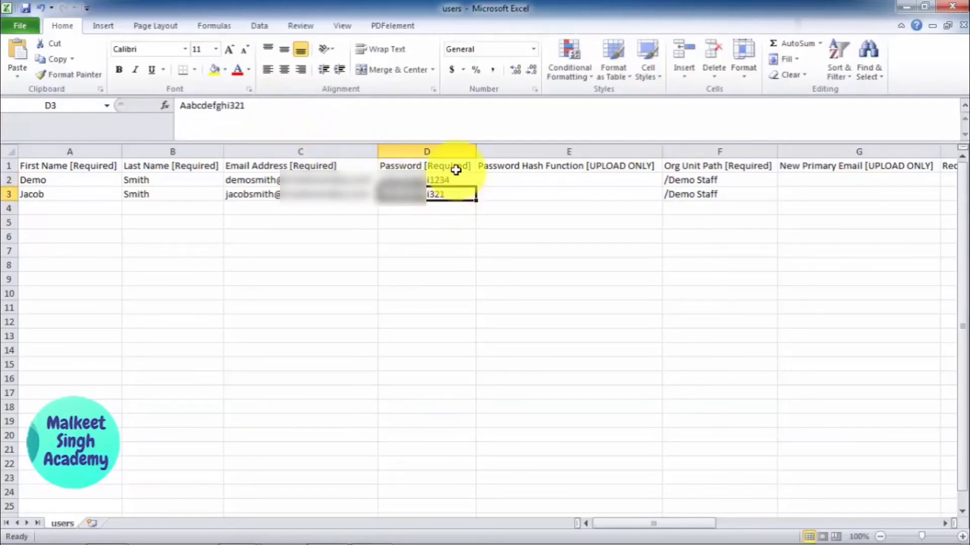
{"action": "left_click", "coordinate": [467, 182]}
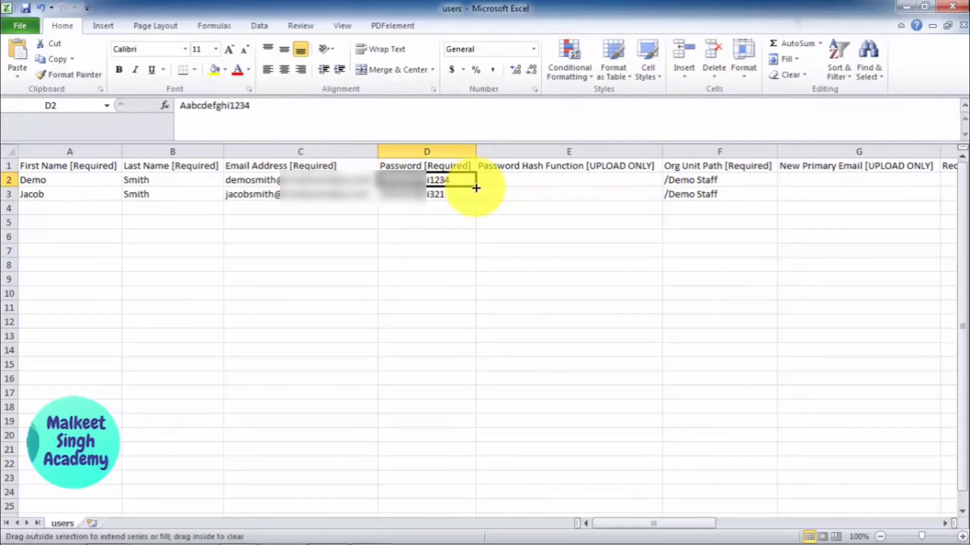
Change the second user's password in D3, then check the Org Unit Path in F3.
{"action": "double_click", "coordinate": [440, 195]}
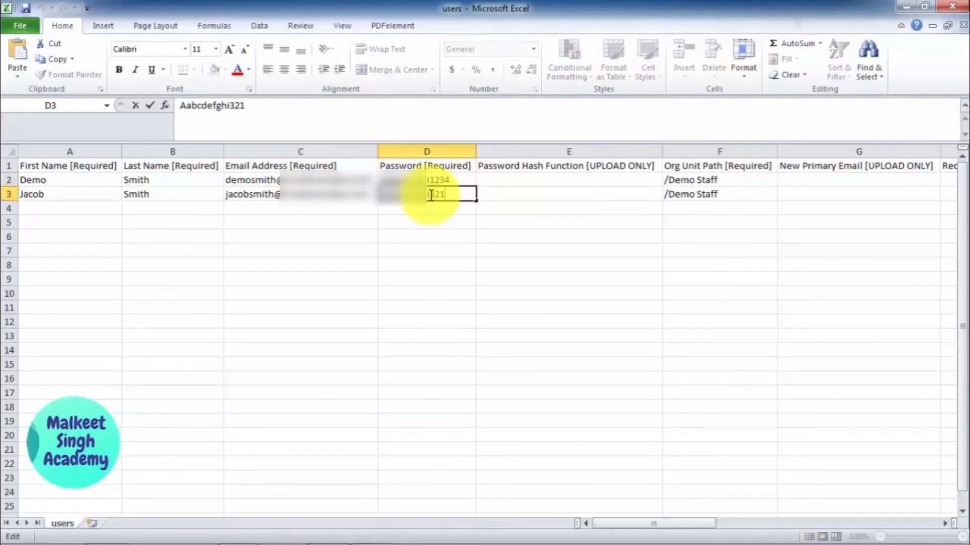
{"action": "left_click", "coordinate": [578, 280]}
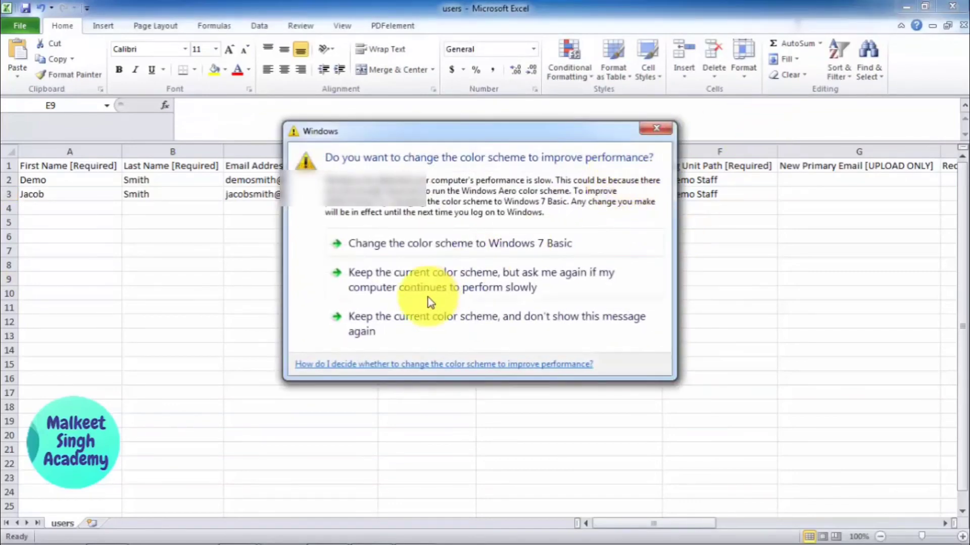
{"action": "left_click", "coordinate": [449, 275]}
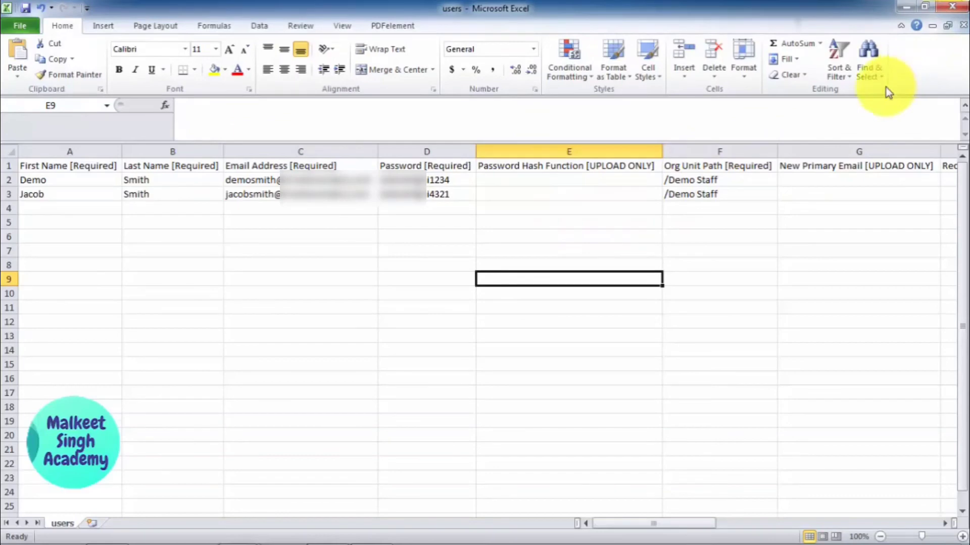
{"action": "left_click", "coordinate": [691, 152]}
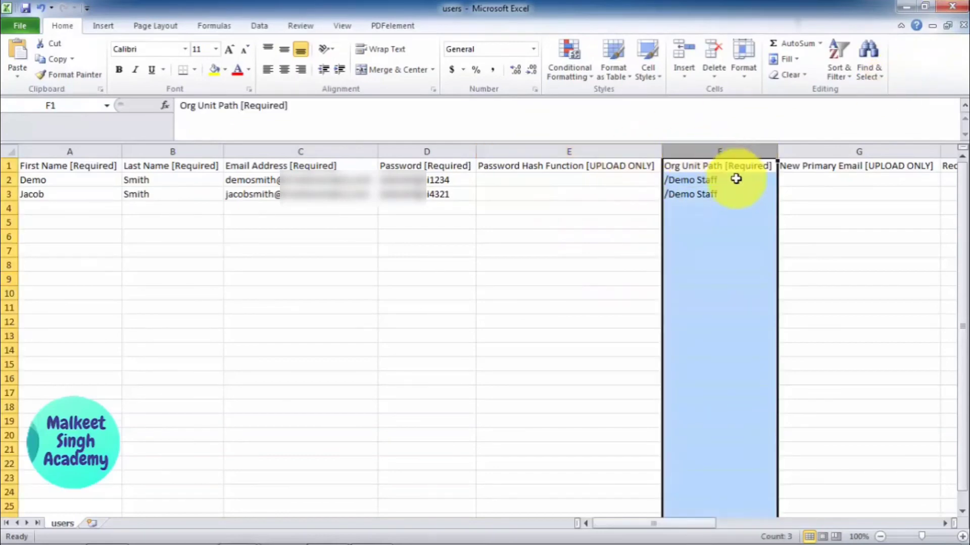
{"action": "left_click", "coordinate": [711, 190]}
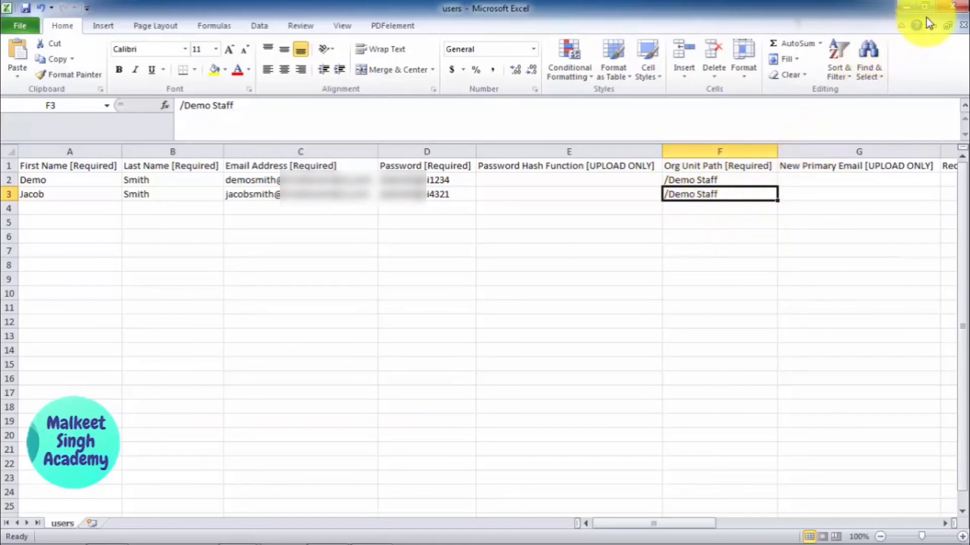
Close Excel, saving the sheet over users.csv as CSV (Comma delimited) and confirming replacement.
{"action": "left_click", "coordinate": [943, 6]}
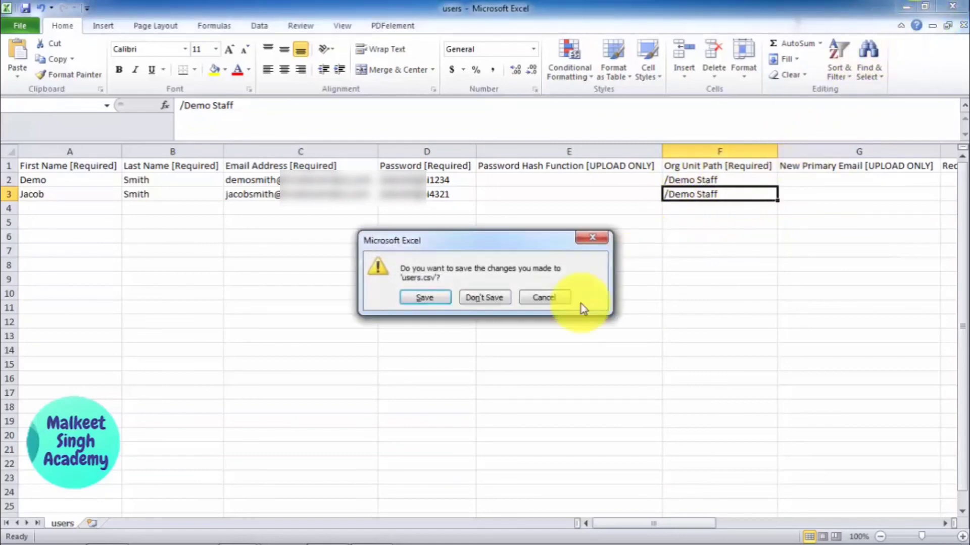
{"action": "left_click", "coordinate": [433, 296]}
{"action": "left_click", "coordinate": [237, 111]}
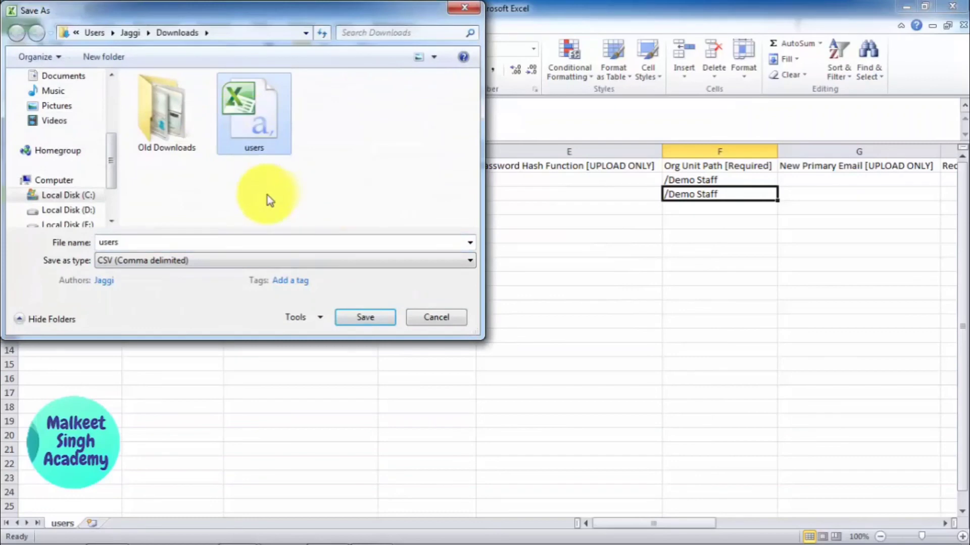
{"action": "left_click", "coordinate": [364, 317]}
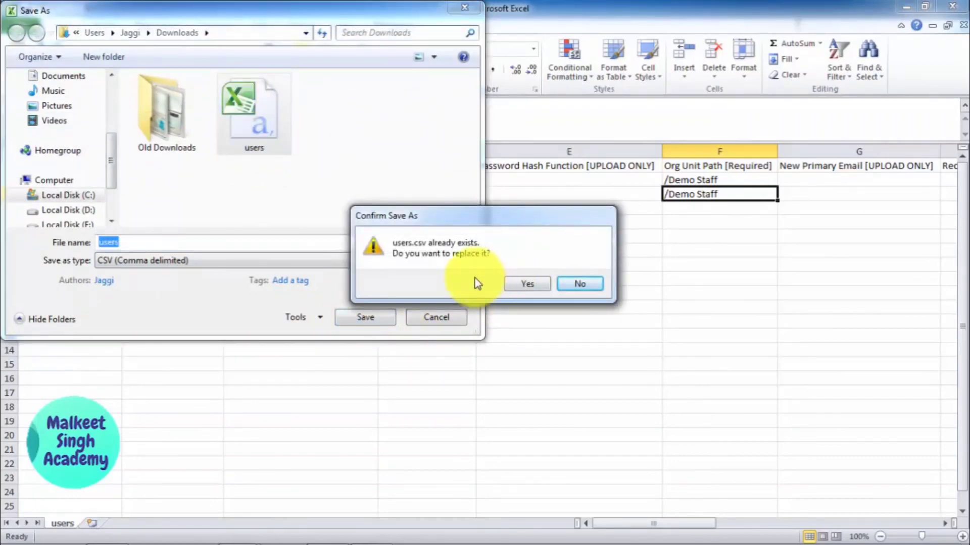
{"action": "left_click", "coordinate": [523, 284]}
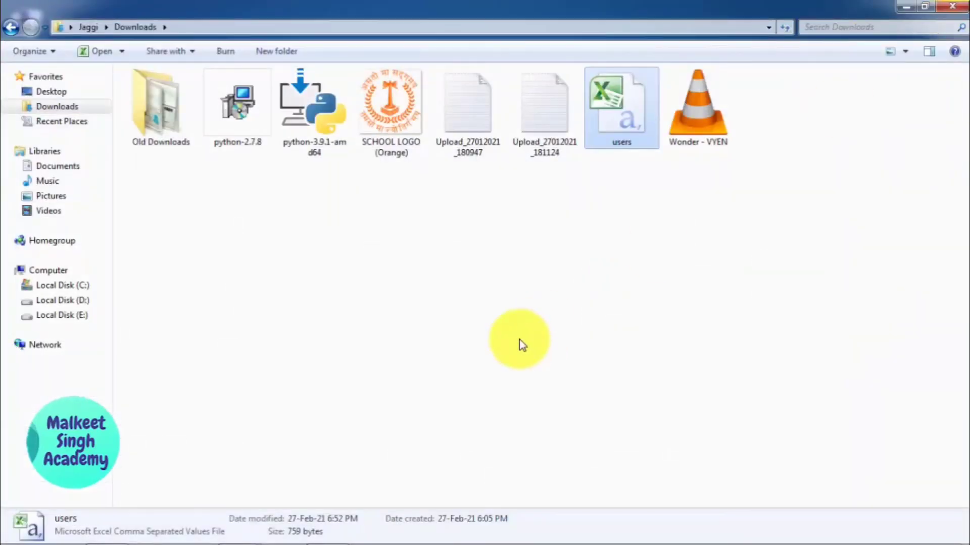
{"action": "left_click", "coordinate": [522, 343]}
Attach the edited users.csv from Downloads in the Bulk update users dialog.
{"action": "mouse_move", "coordinate": [245, 528]}
{"action": "left_click", "coordinate": [285, 497]}
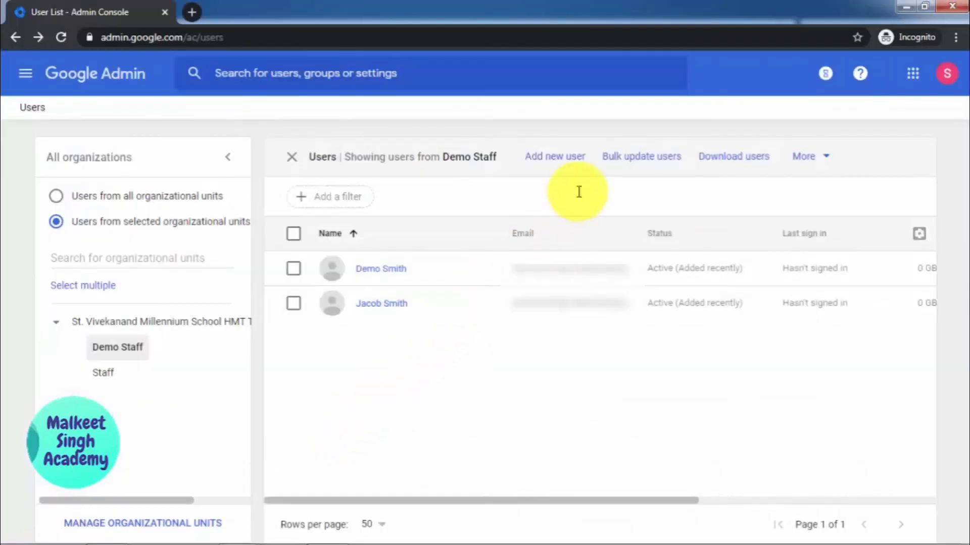
{"action": "left_click", "coordinate": [654, 164]}
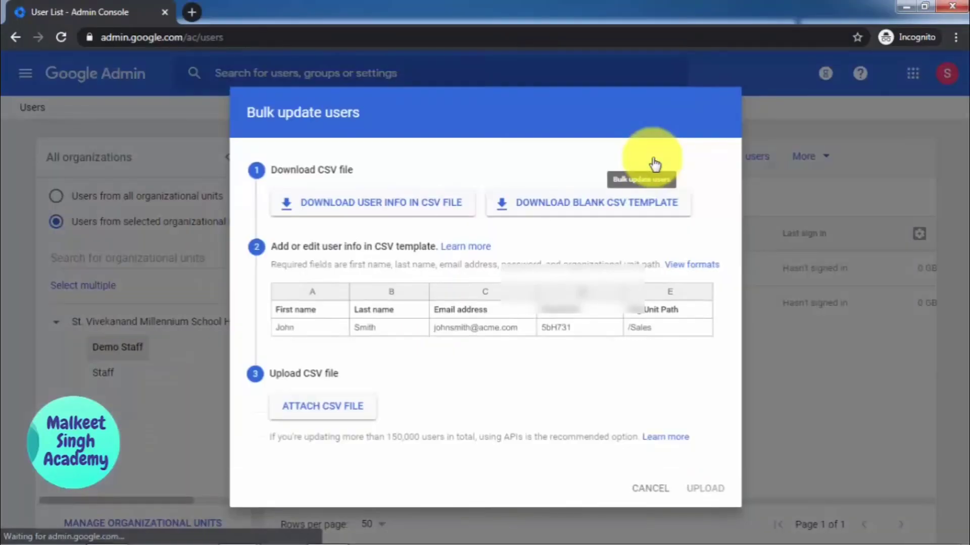
{"action": "left_click", "coordinate": [330, 408]}
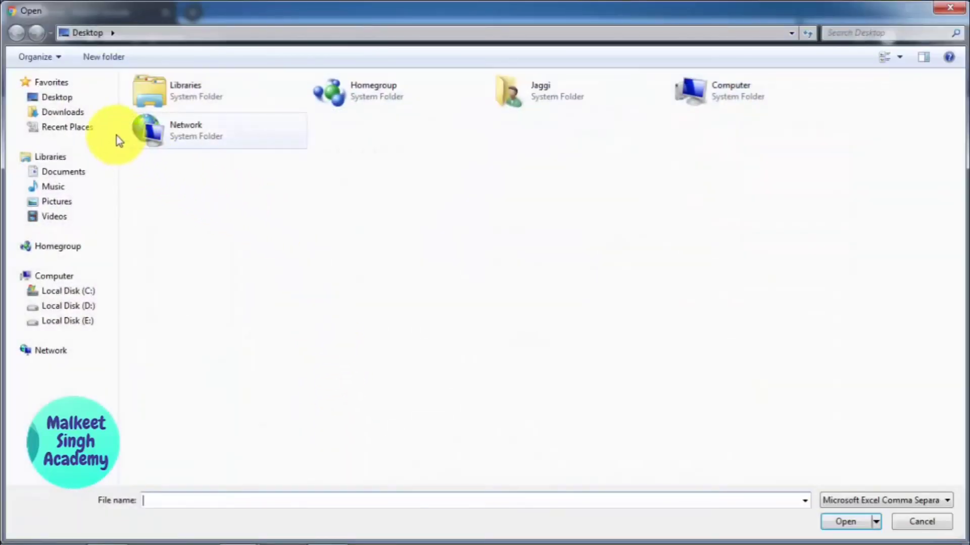
{"action": "left_click", "coordinate": [97, 112]}
{"action": "left_click", "coordinate": [201, 119]}
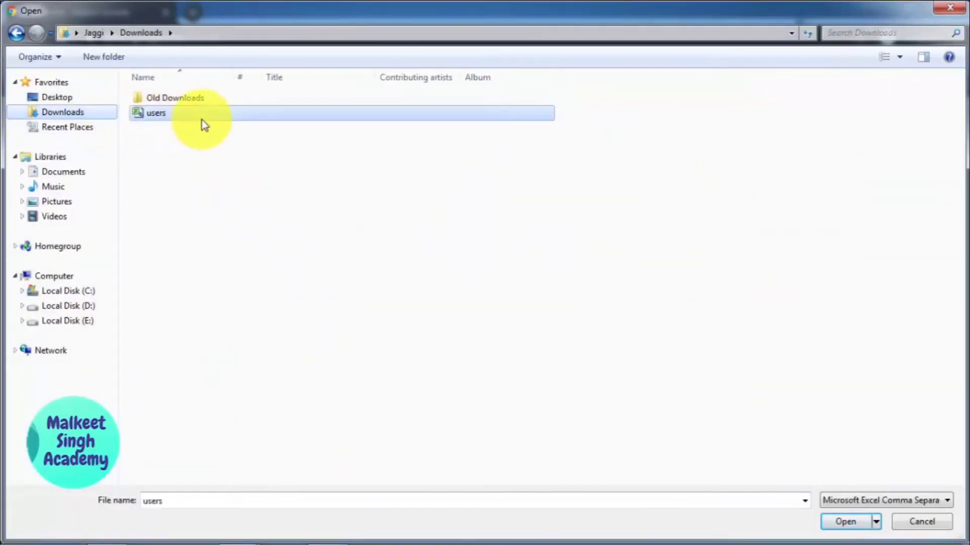
{"action": "left_click", "coordinate": [839, 522]}
{"action": "scroll", "coordinate": [445, 377], "scroll_direction": "down", "scroll_amount": 1}
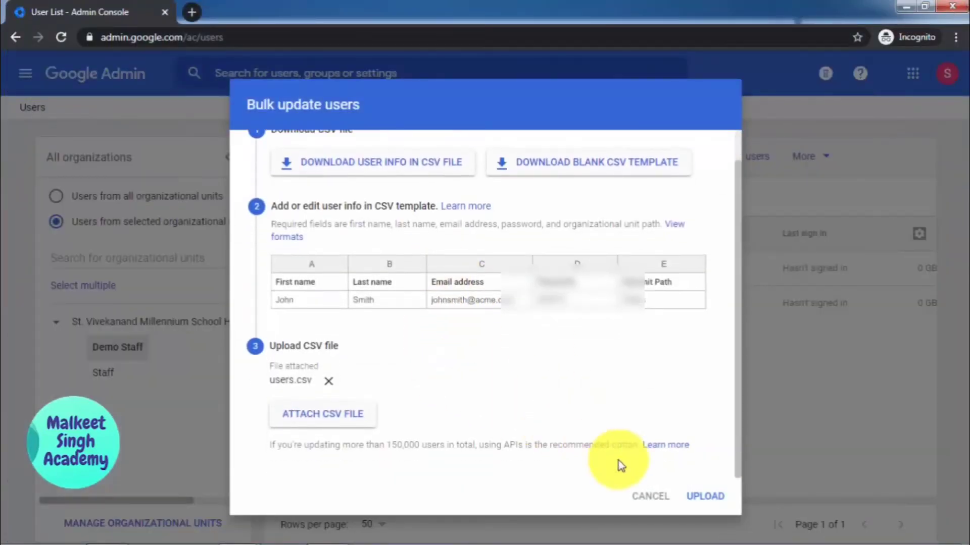
Upload users.csv and view the completed task's details showing 2 rows uploaded.
{"action": "left_click", "coordinate": [700, 497]}
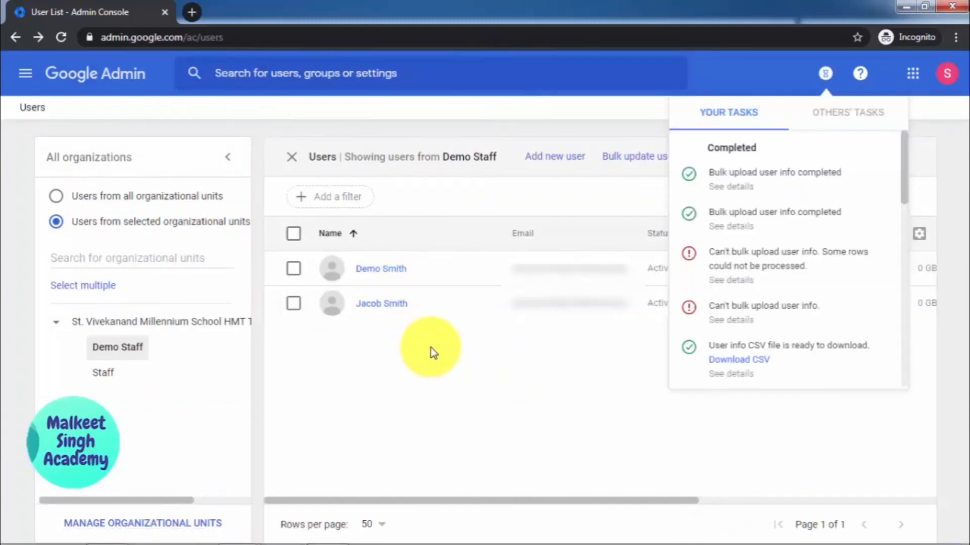
{"action": "left_click", "coordinate": [726, 187]}
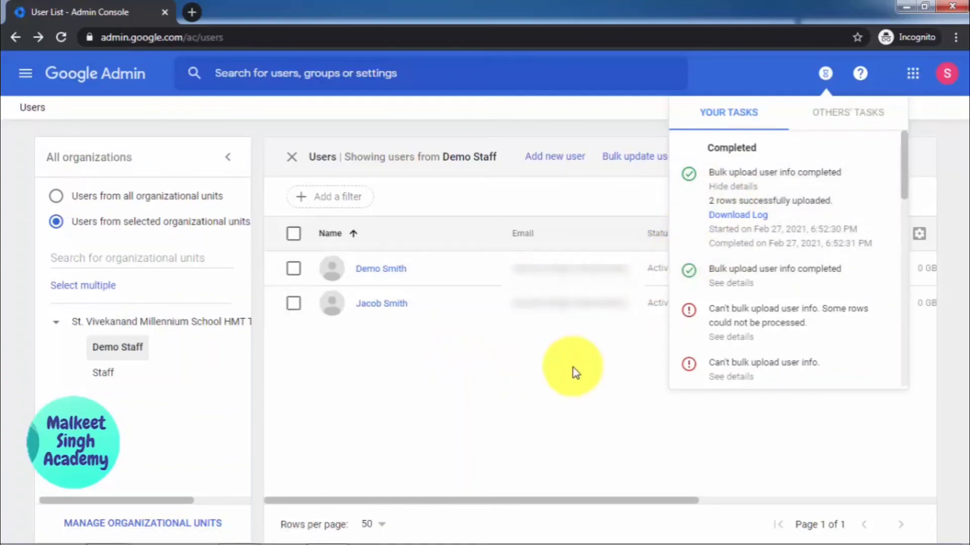